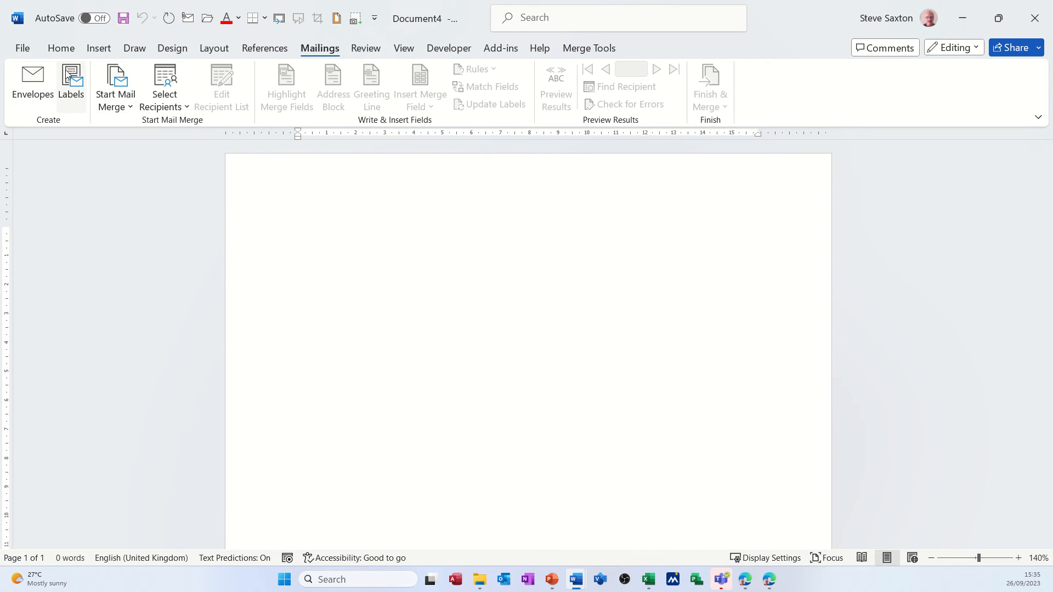
Start a letters mail merge in the blank document and choose to use an existing recipient list
left_click(130, 109)
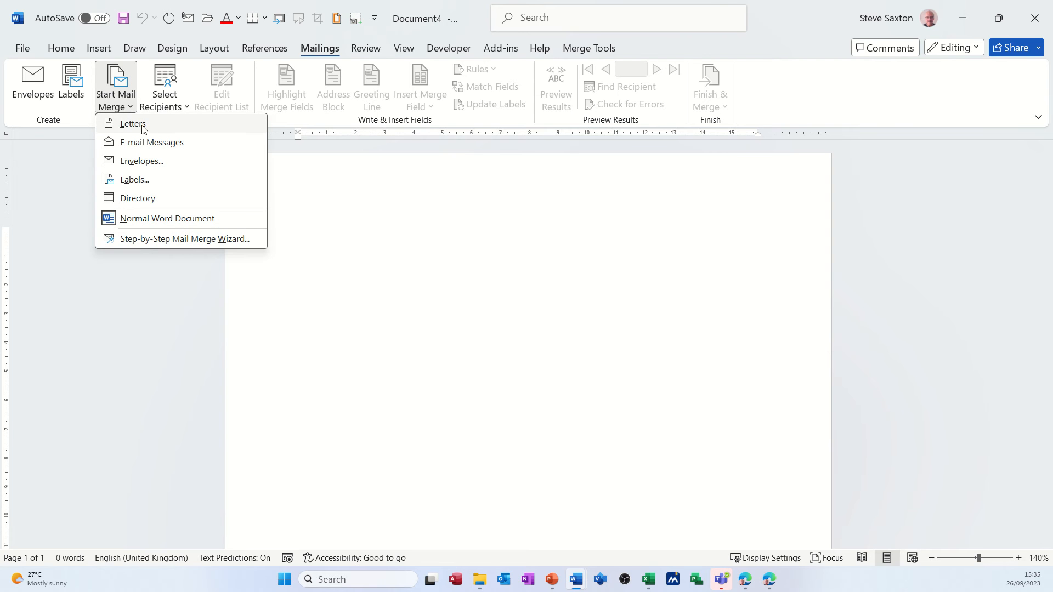
left_click(138, 125)
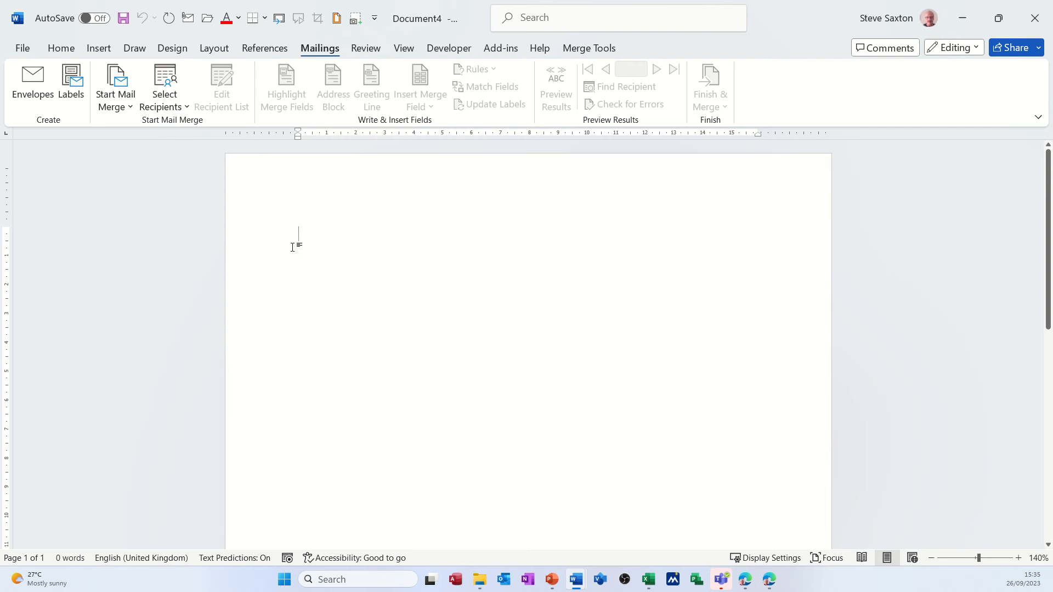
left_click(182, 103)
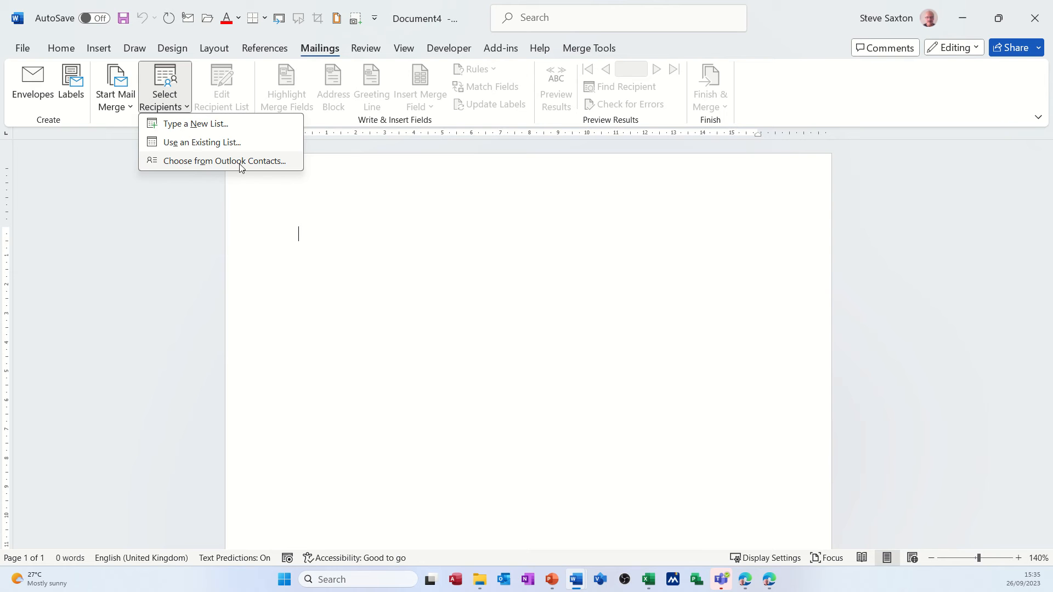
left_click(190, 147)
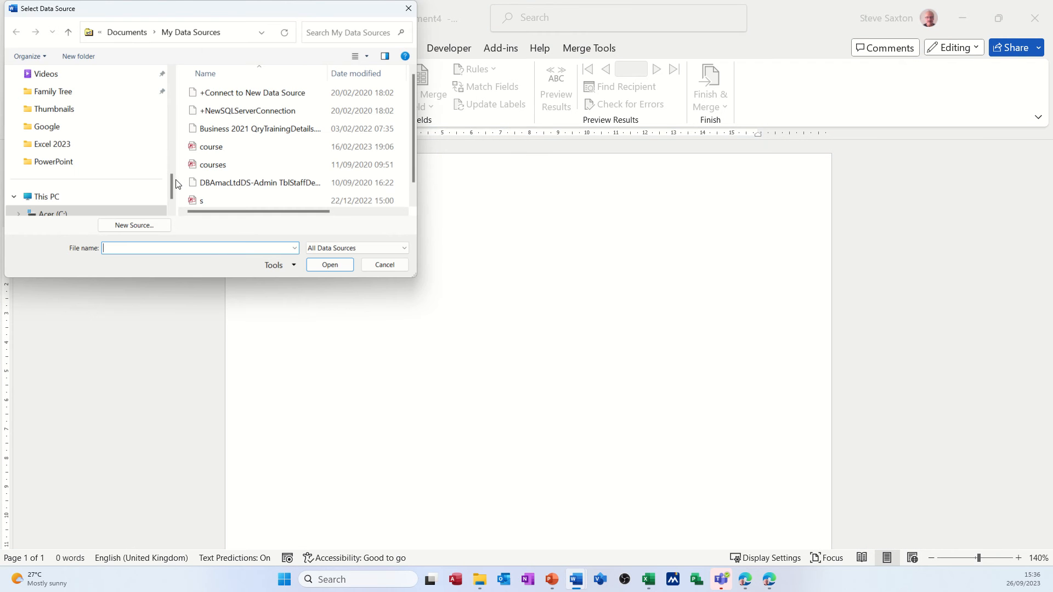
Connect the TblAddressDetails table from the CompanyRecords-Admin-DESKTOP-CCP6H04 database in Examples > Access 2023 as the recipient source
left_click_drag(173, 179, 172, 148)
left_click(59, 127)
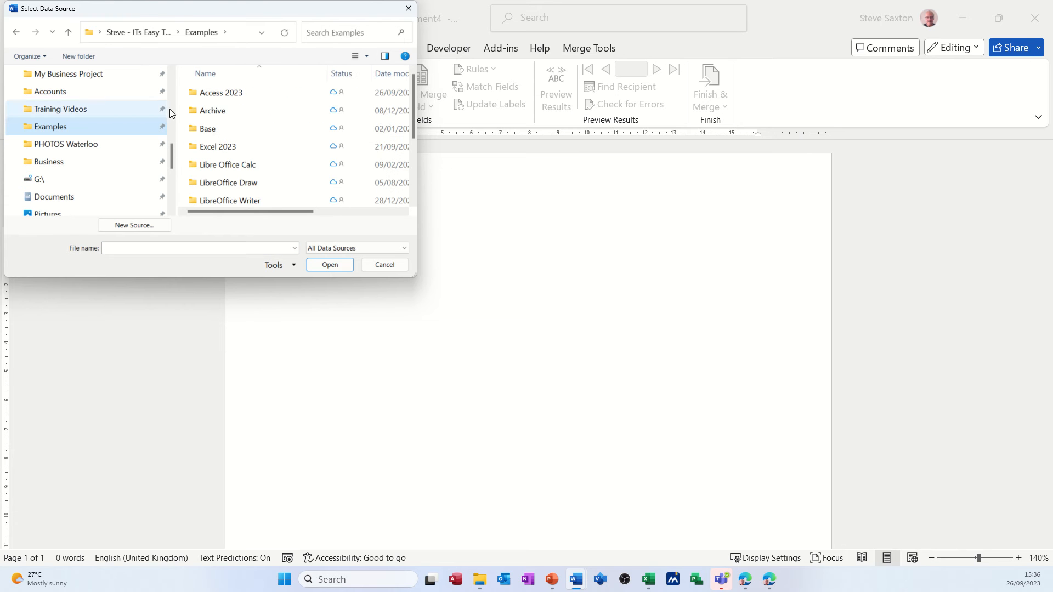
double_click(233, 99)
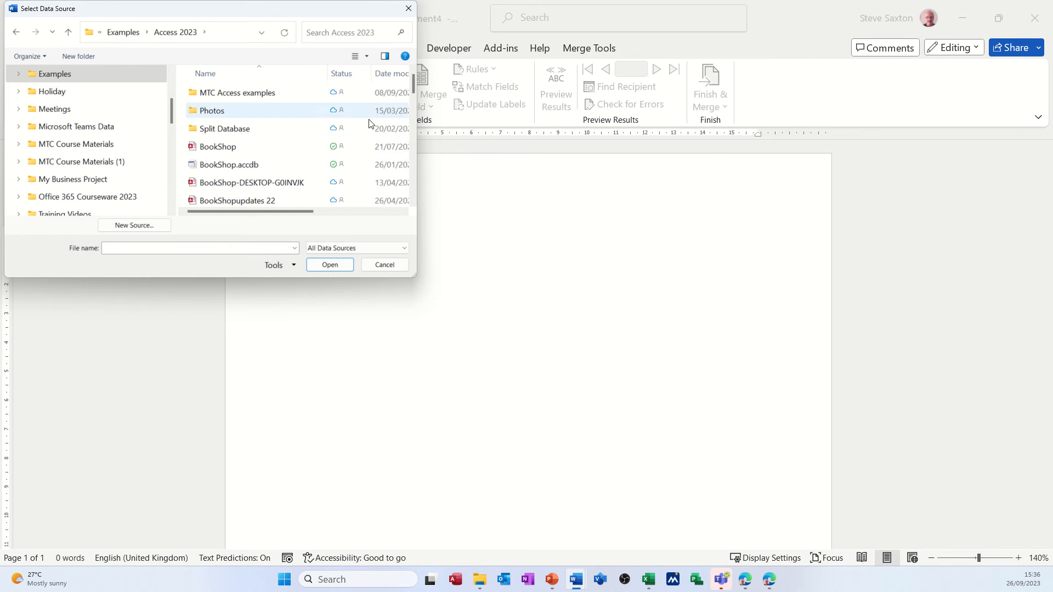
left_click_drag(414, 86, 412, 98)
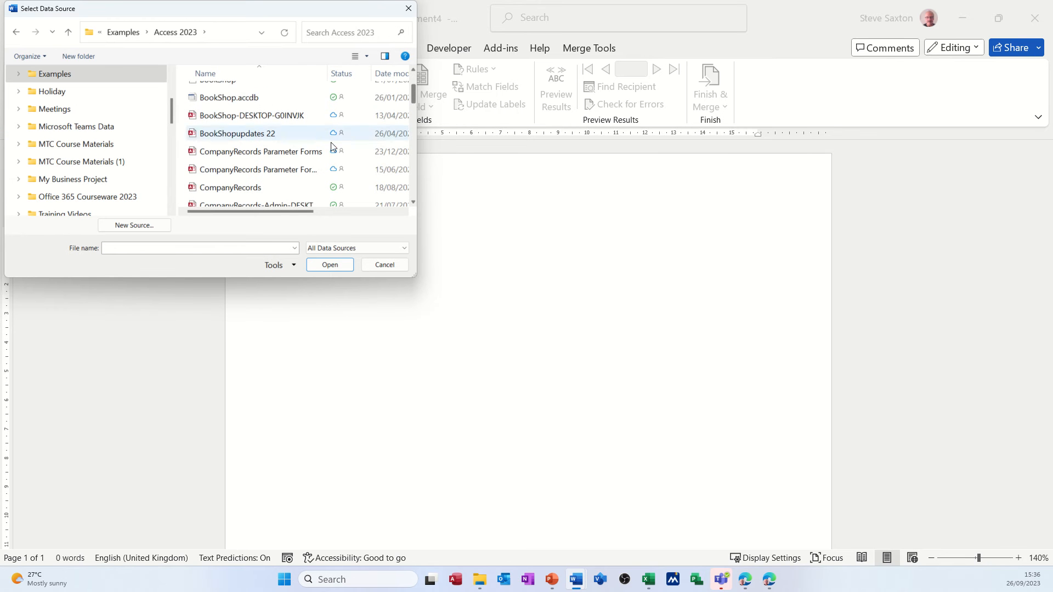
left_click(285, 202)
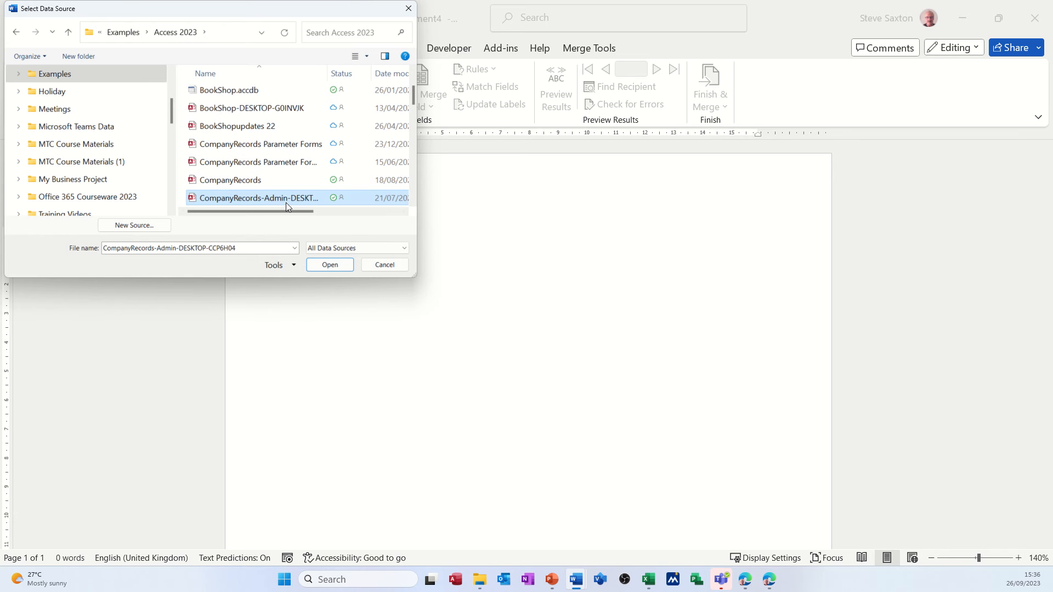
left_click(321, 266)
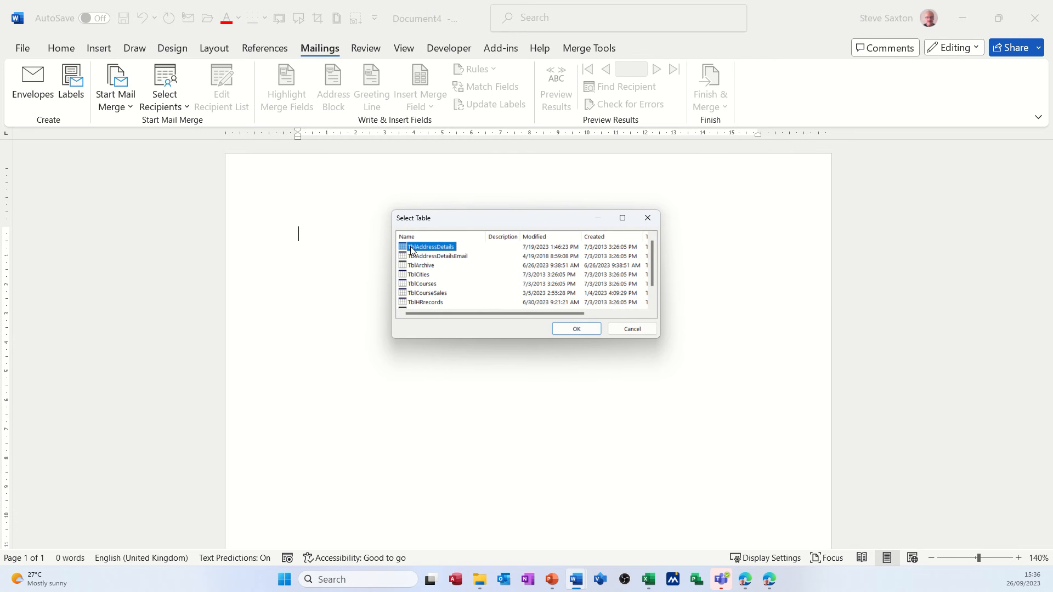
double_click(430, 248)
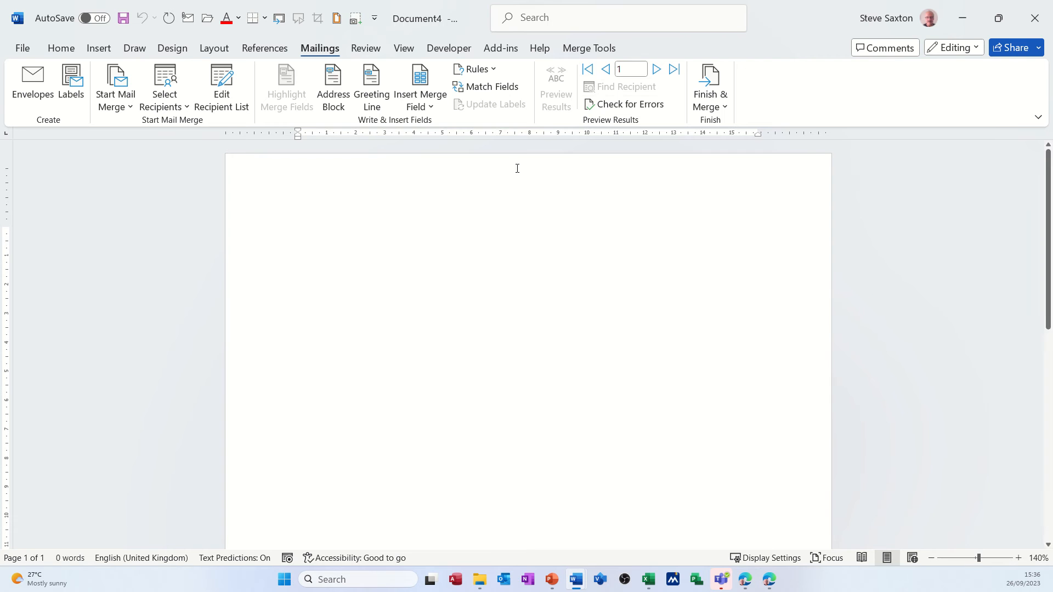
Browse the recipient records by jumping to the last one and stepping through the first few, ending on record 1
left_click(674, 70)
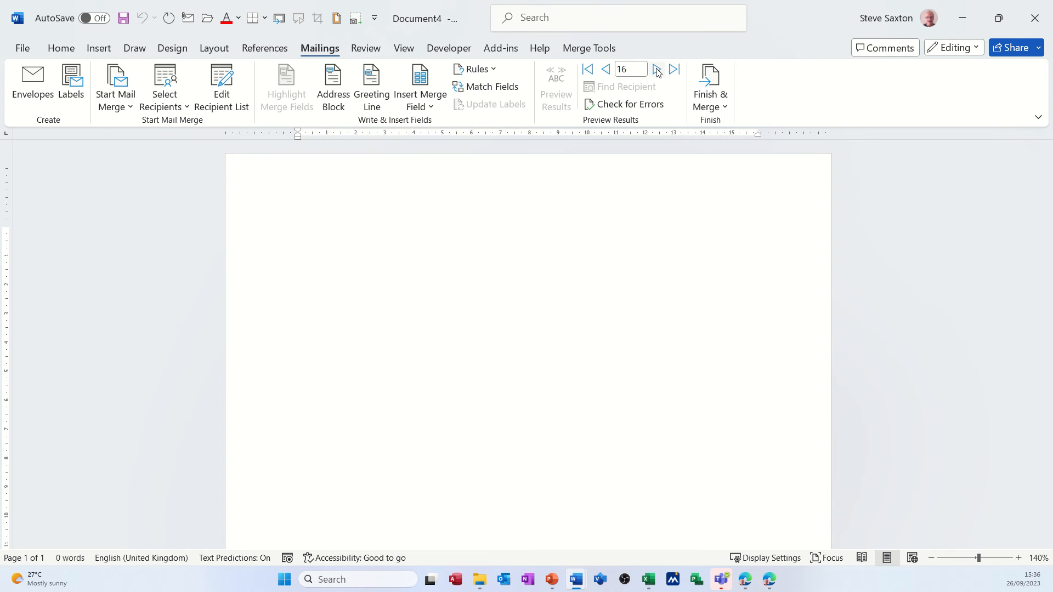
left_click(589, 69)
left_click(657, 69)
left_click(657, 69)
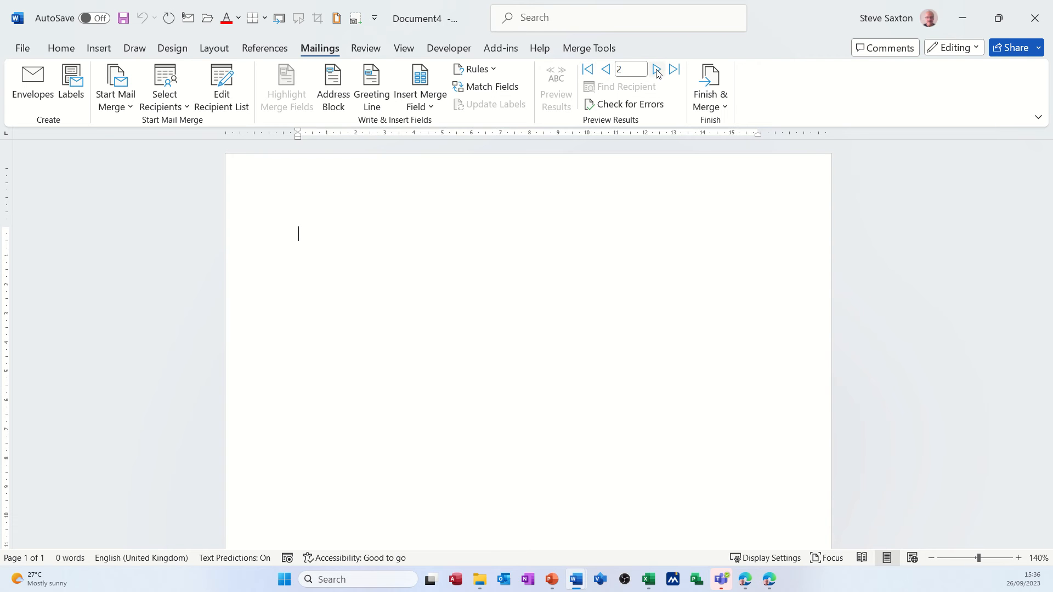
left_click(589, 69)
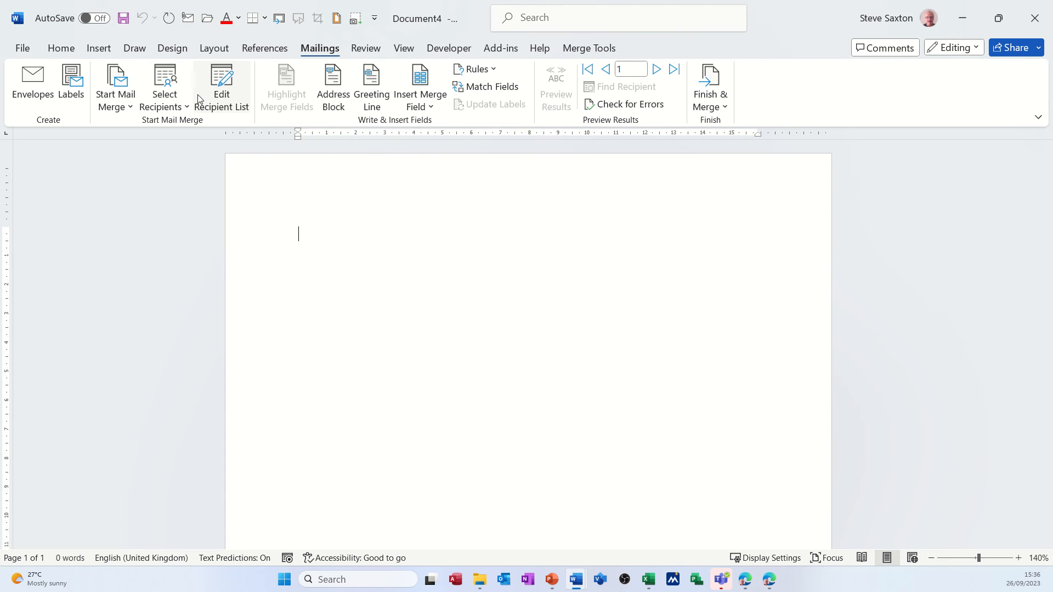
Open the mail merge recipient list and examine its available sort fields without applying a sort
left_click(222, 99)
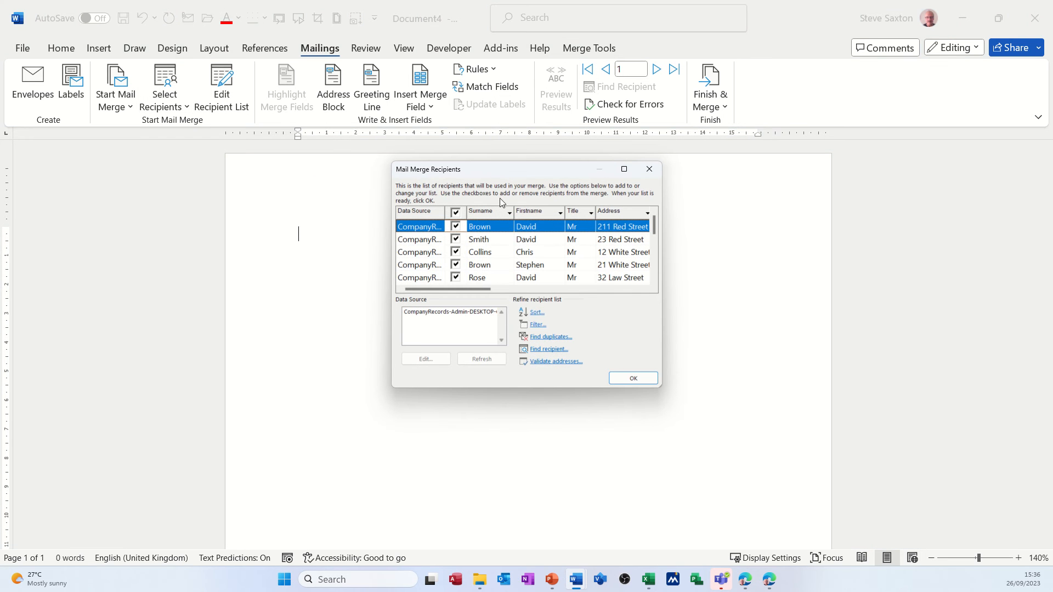
left_click_drag(486, 286, 460, 302)
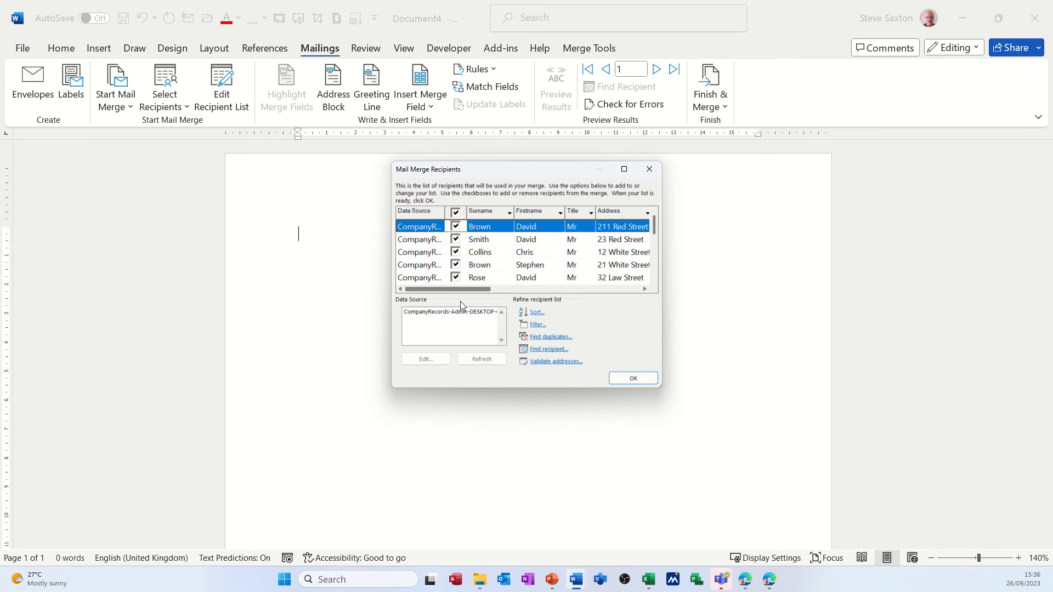
left_click(536, 312)
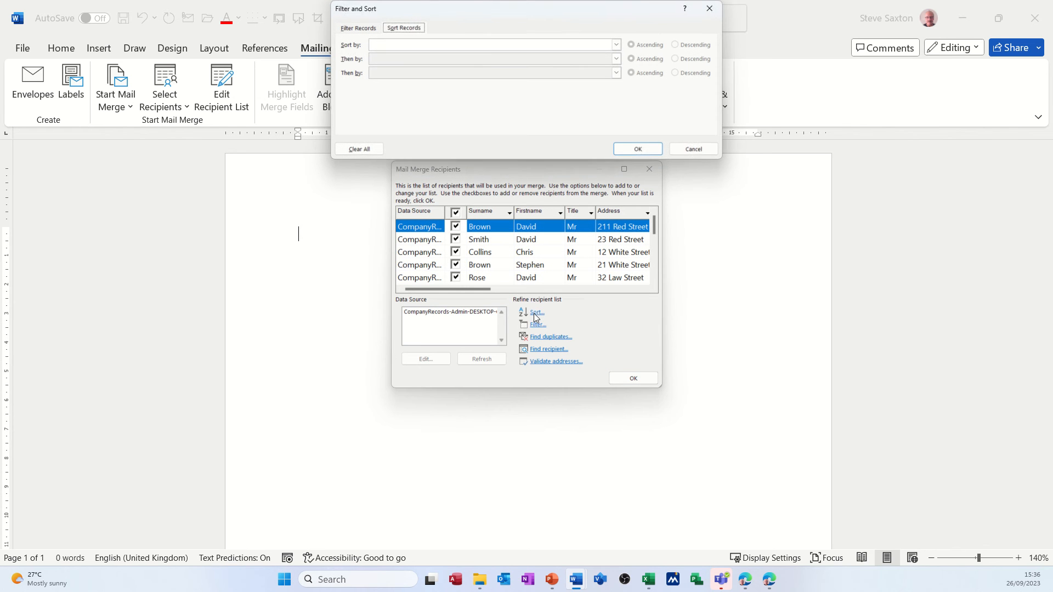
left_click(616, 44)
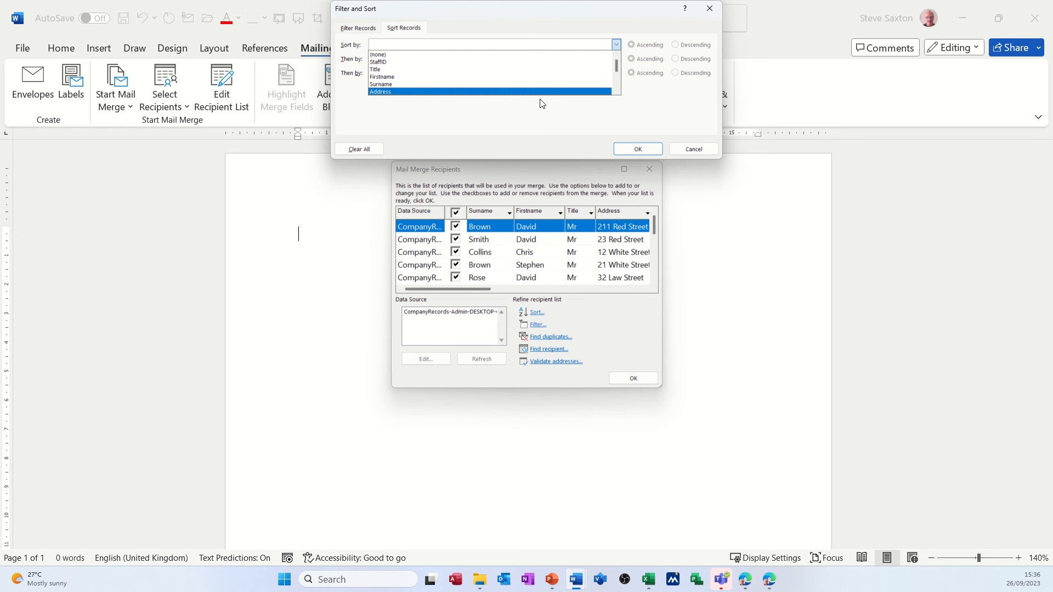
left_click(682, 148)
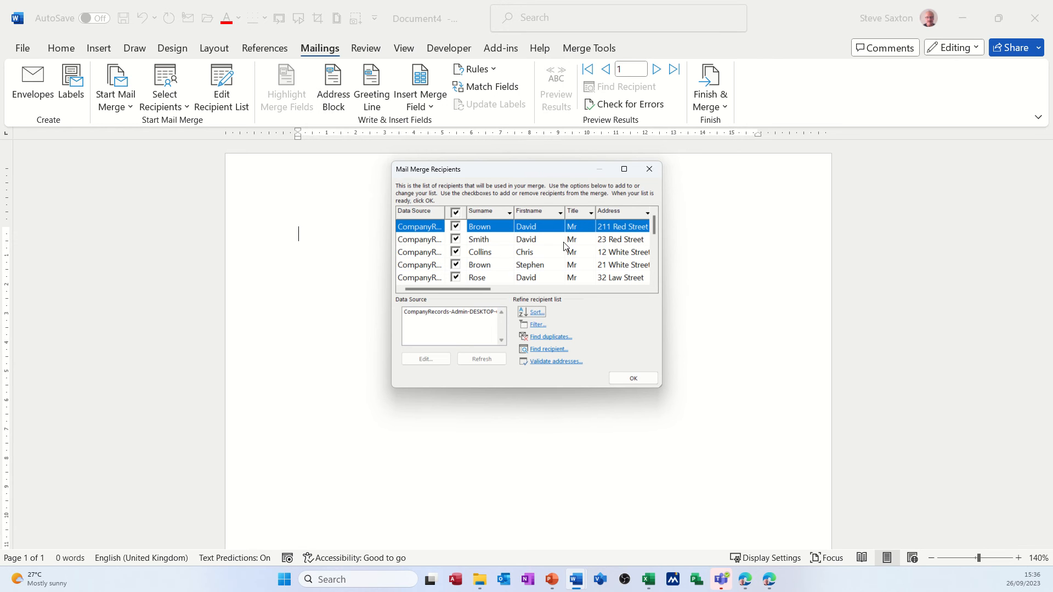
Try out a recipient filter on the Firstname field, discard it and close the recipient list
left_click(537, 326)
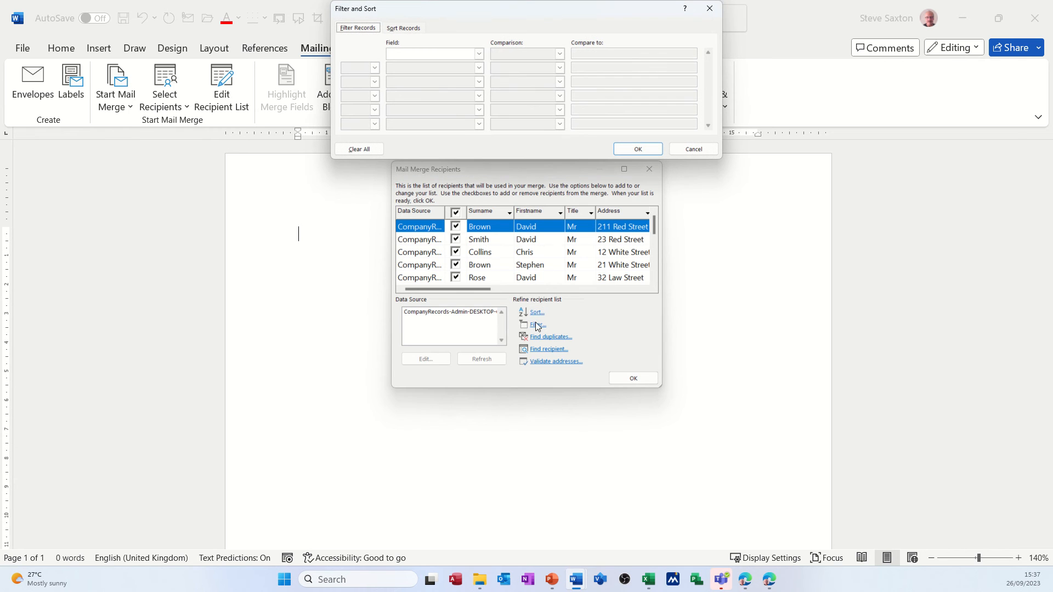
left_click(478, 54)
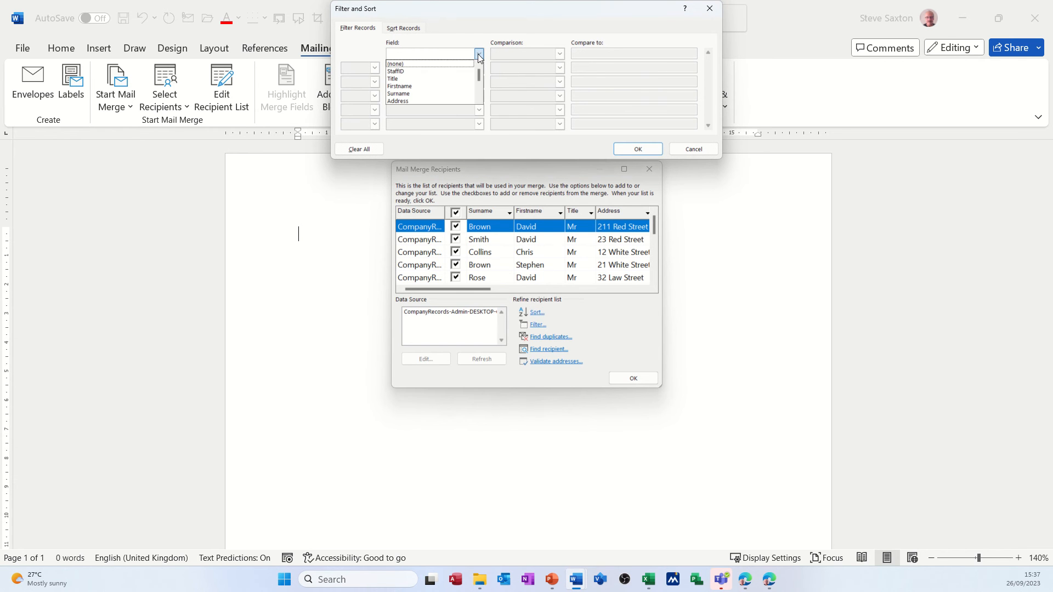
left_click(454, 86)
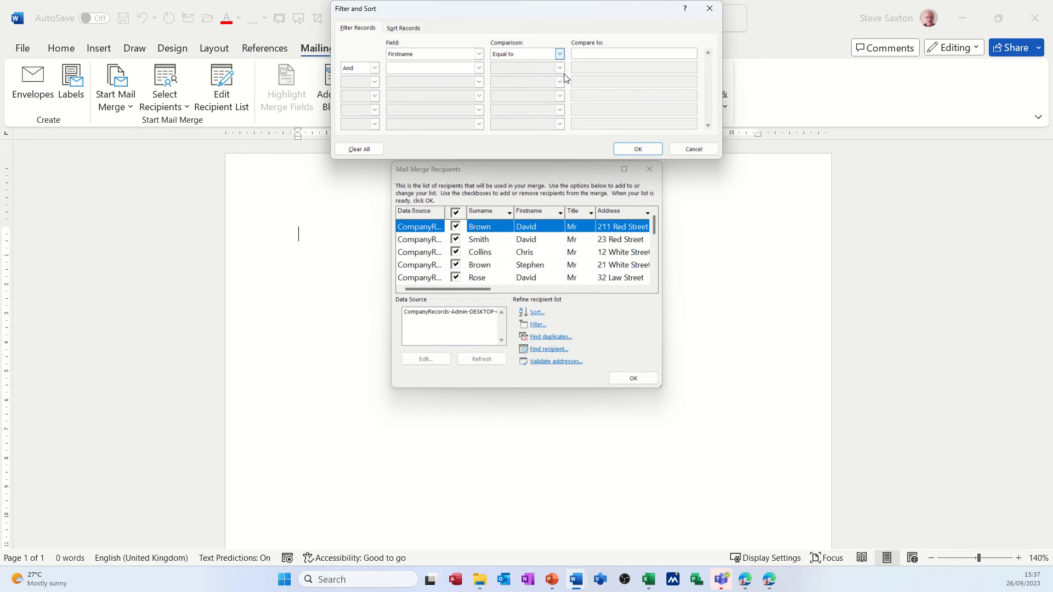
left_click(693, 149)
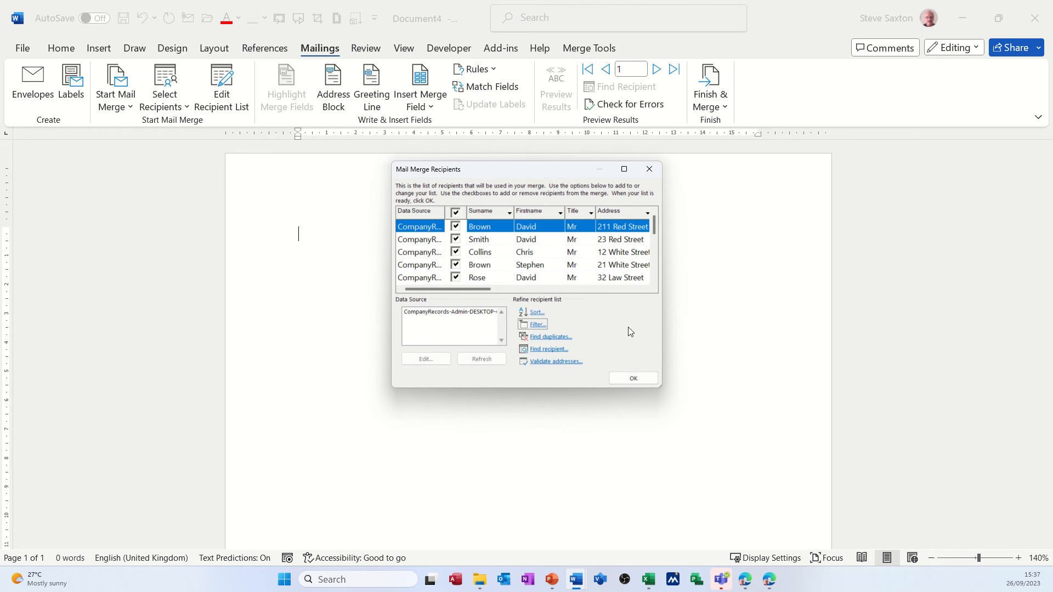
left_click(632, 378)
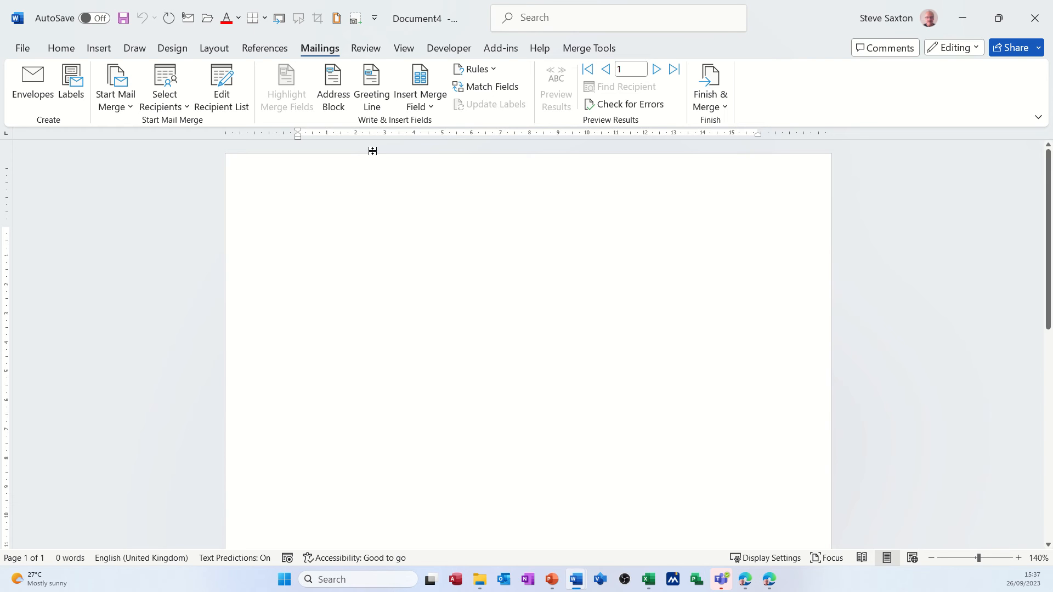
Examine the available merge fields and the address block and greeting line options without inserting anything
left_click(433, 106)
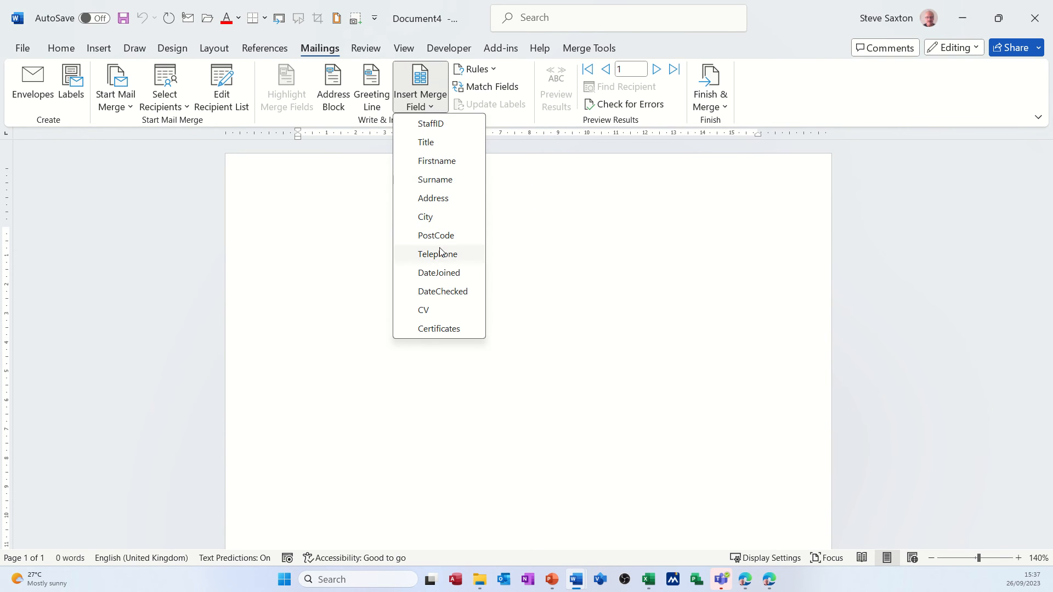
left_click(332, 83)
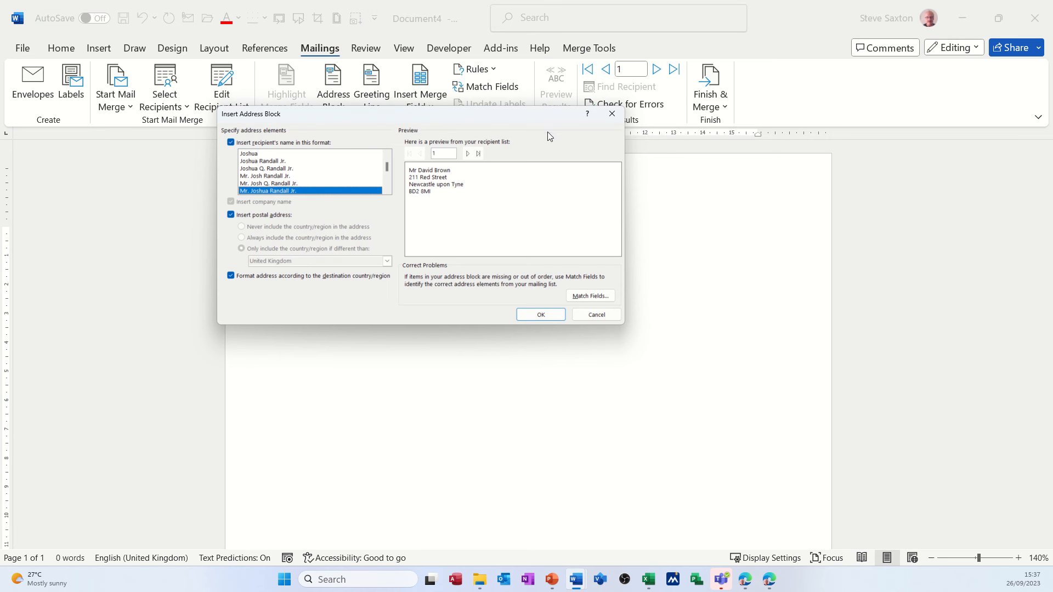
left_click(612, 113)
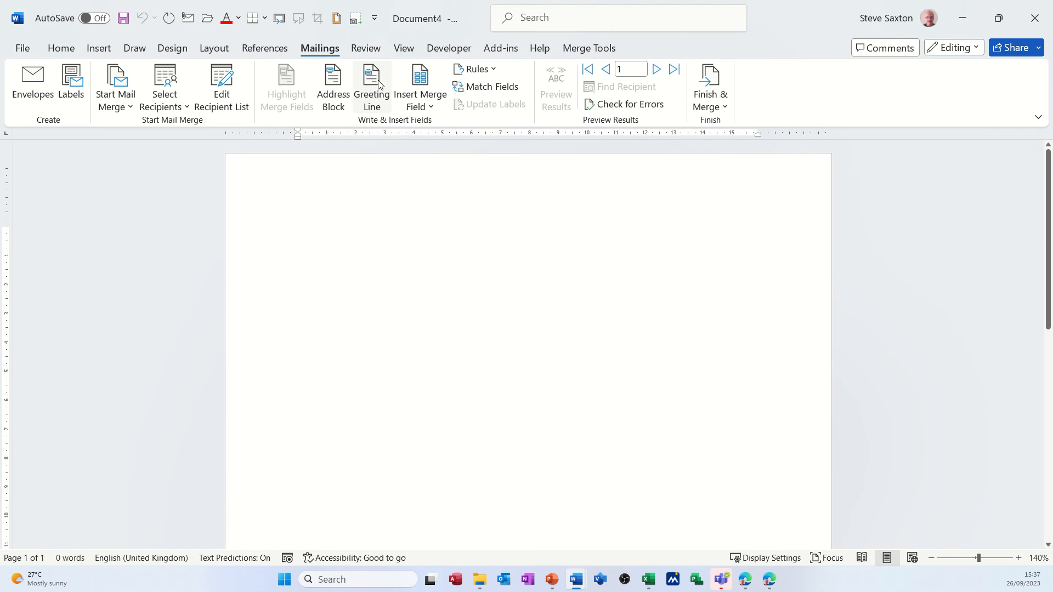
left_click(378, 83)
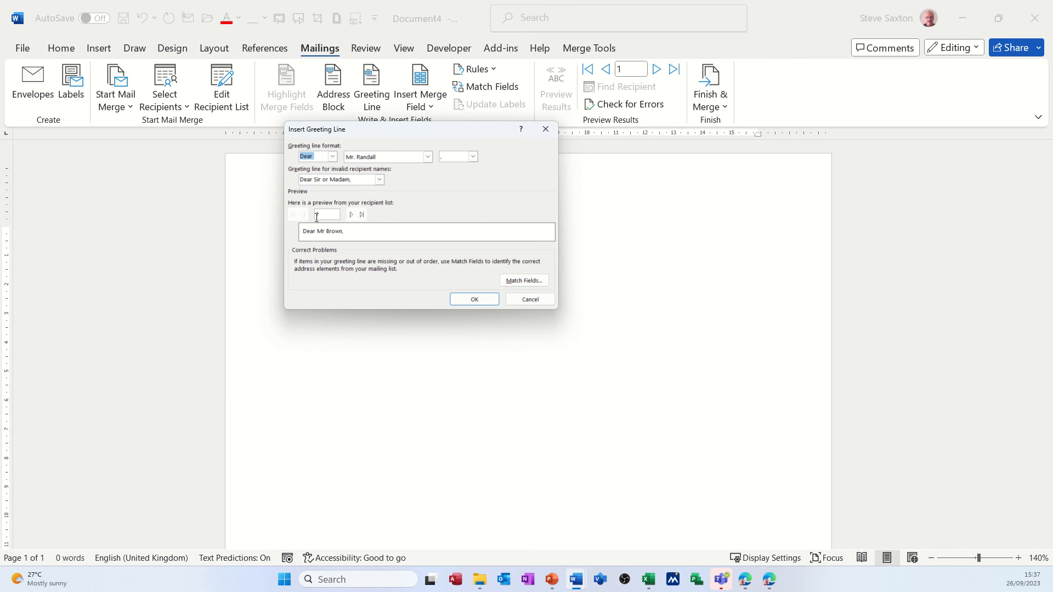
left_click(530, 299)
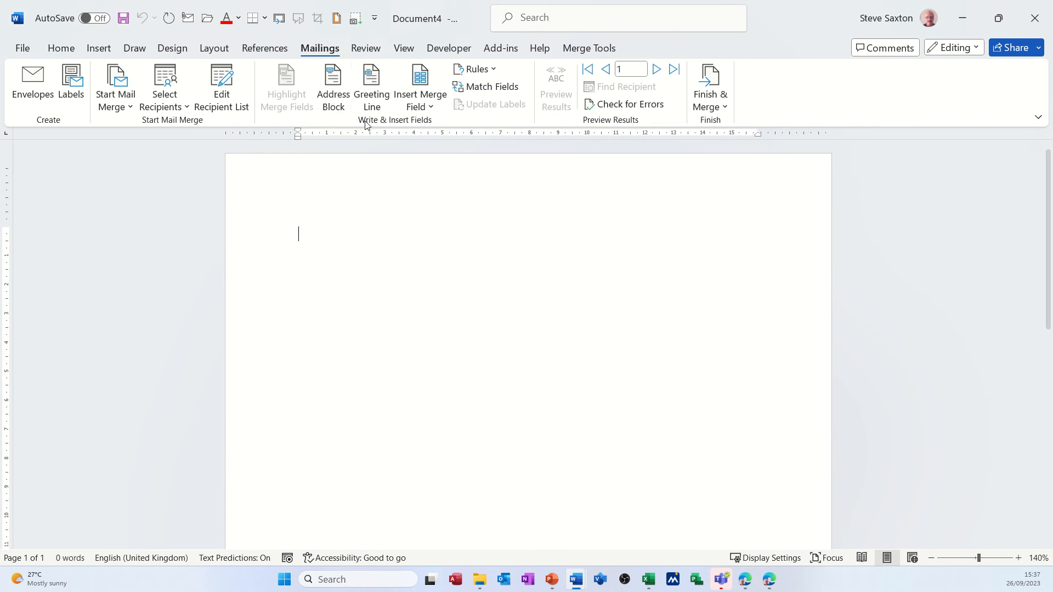
Insert an address block with its default format and a new line beneath it, with the merge results previewed
left_click(336, 84)
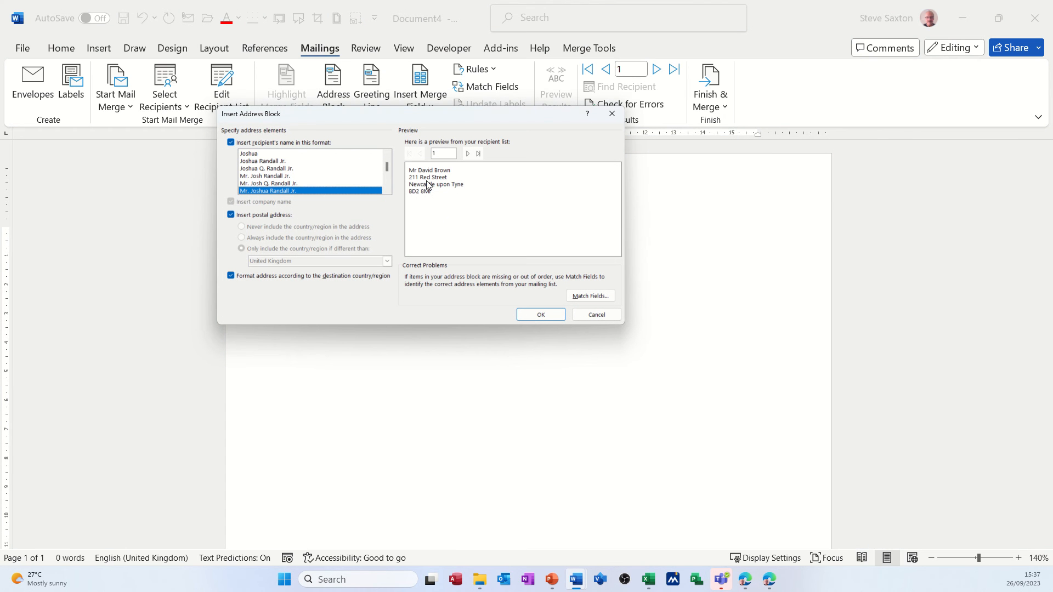
left_click(540, 315)
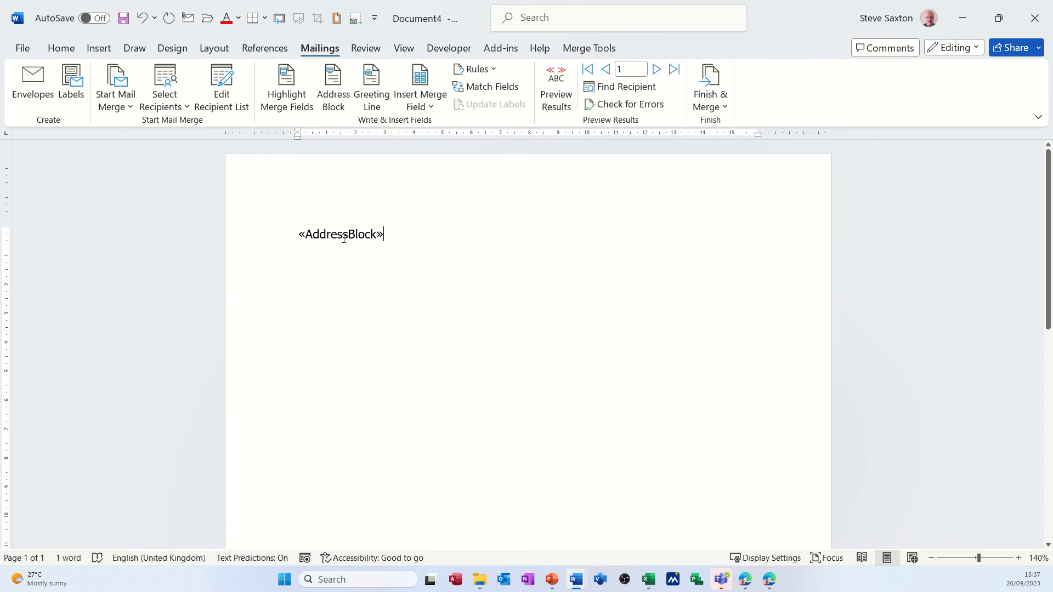
left_click(555, 87)
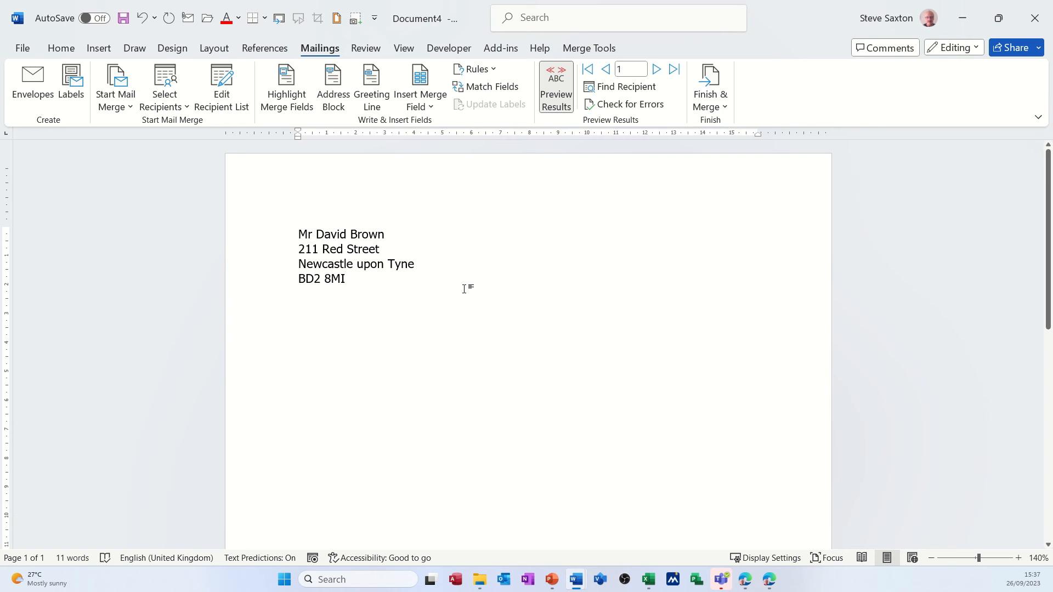
key("Return")
Step through the previewed letters up to record 9 to check each recipient's address block
left_click(657, 69)
left_click(656, 69)
left_click(656, 70)
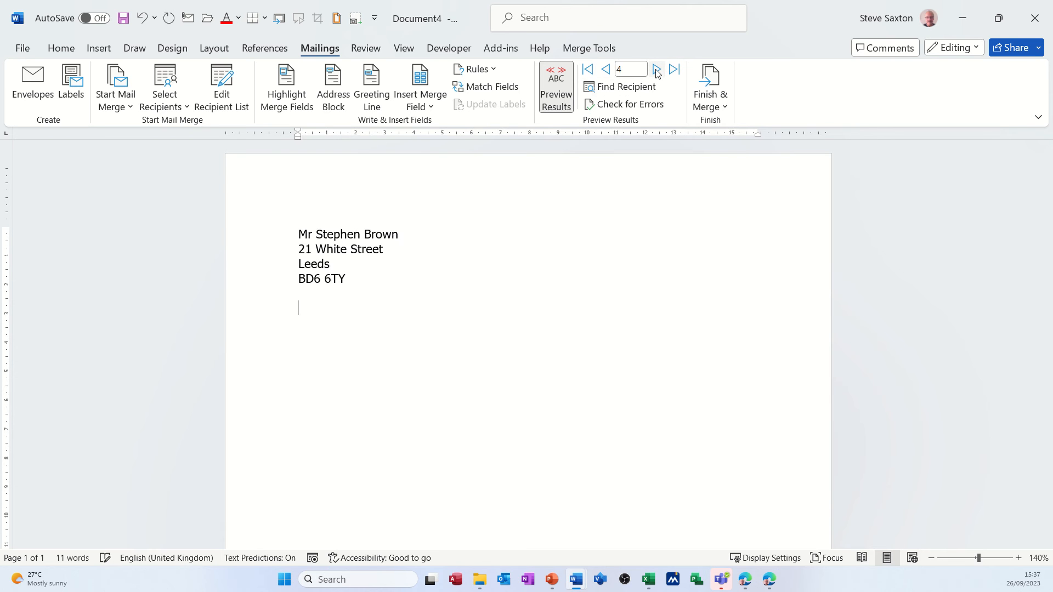
left_click(656, 69)
left_click(657, 70)
left_click(657, 70)
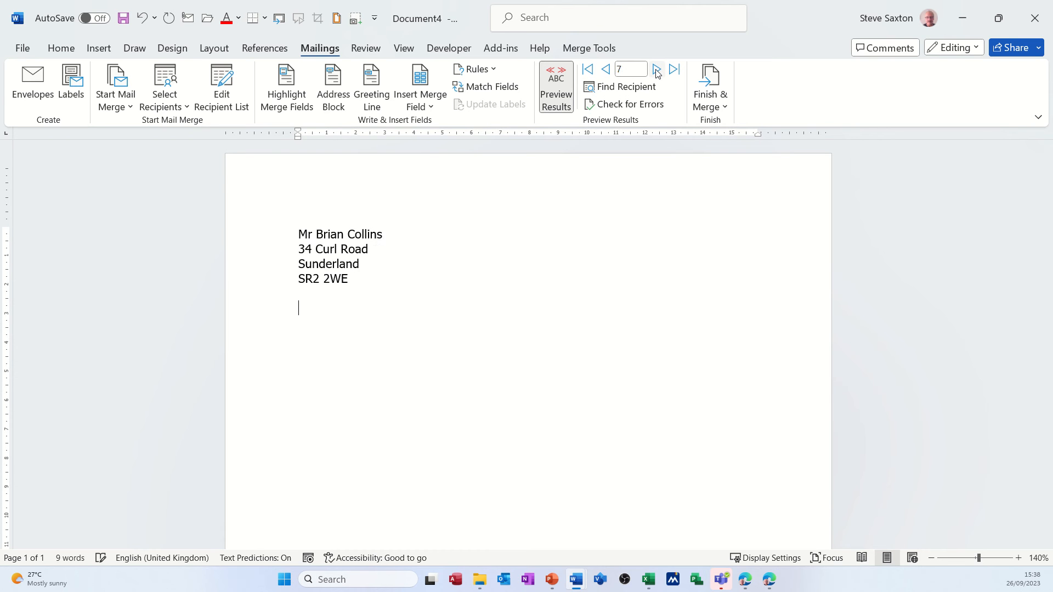
left_click(657, 69)
left_click(656, 70)
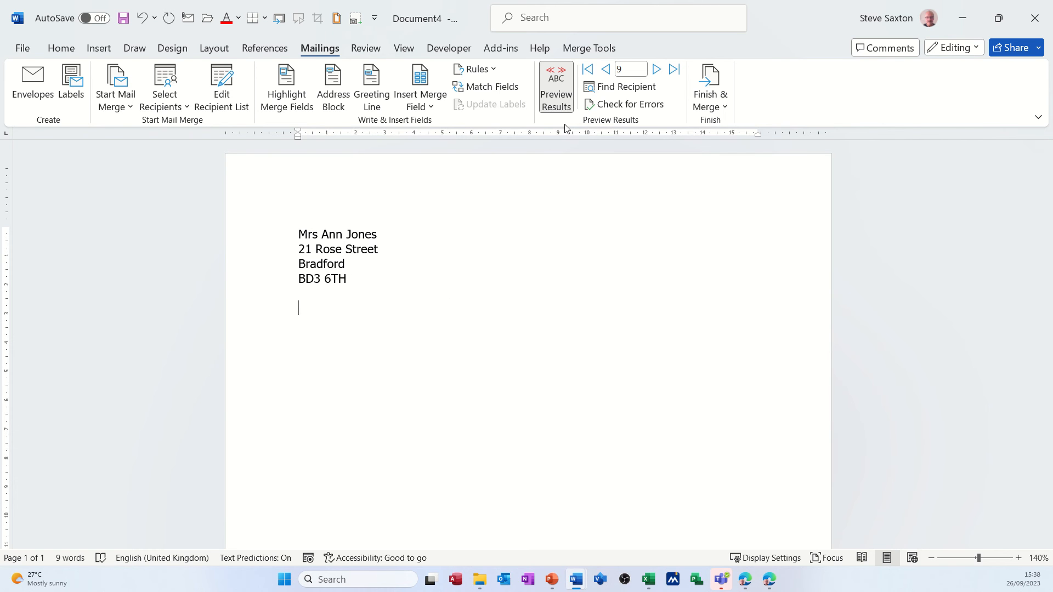
Start an If...Then...Else rule on the line below the address block, with the condition that Title is equal to Mr
left_click(488, 70)
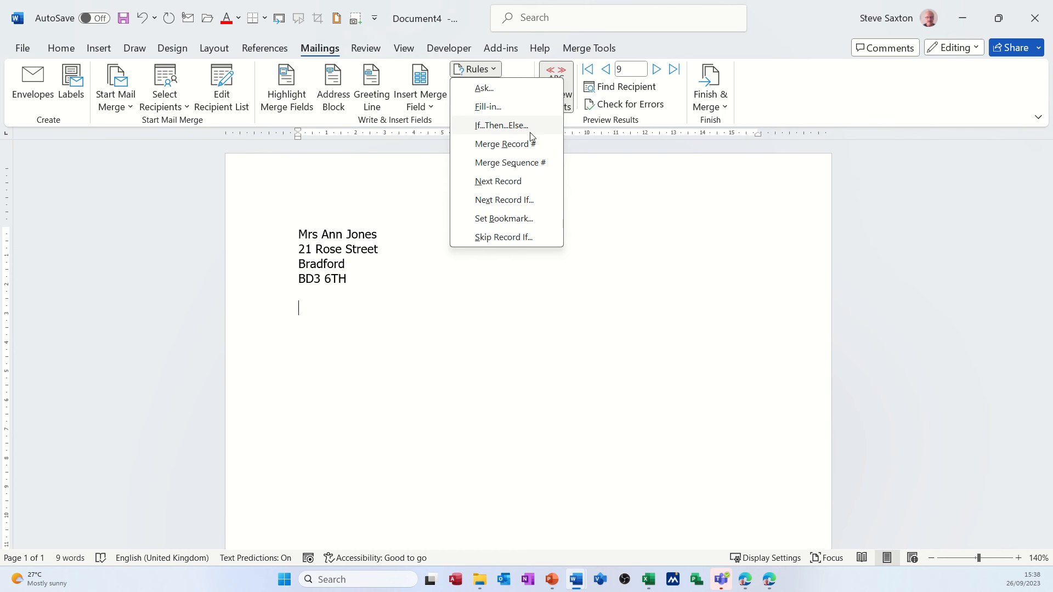
left_click(498, 125)
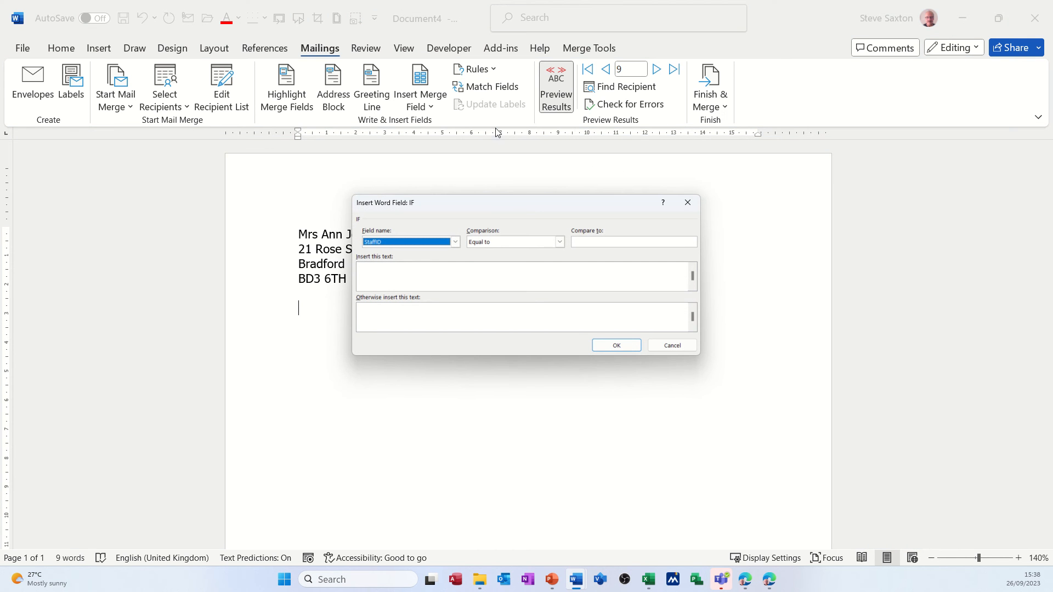
left_click(458, 245)
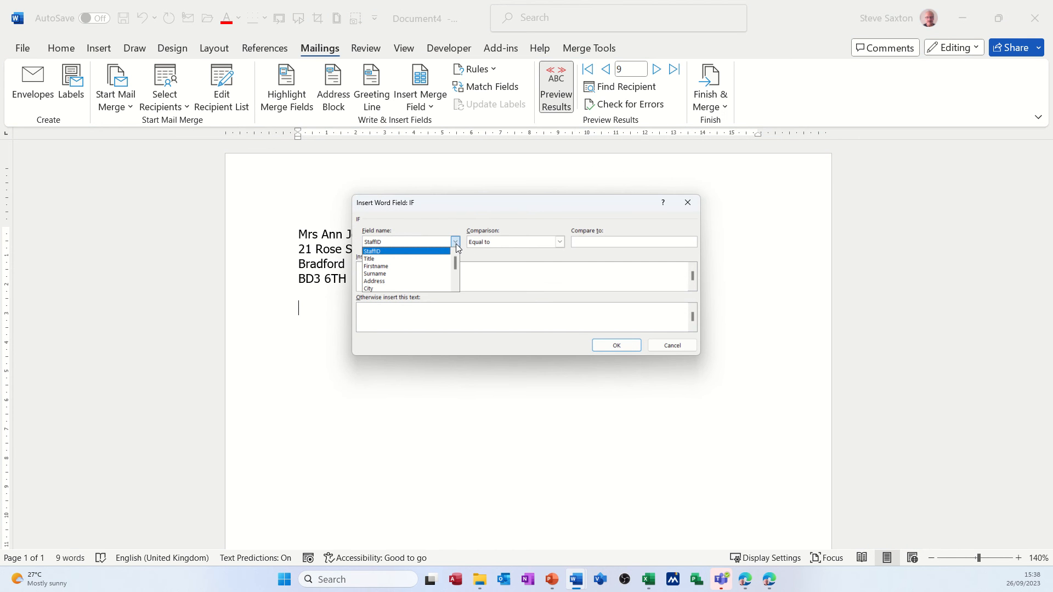
left_click(430, 263)
left_click(584, 240)
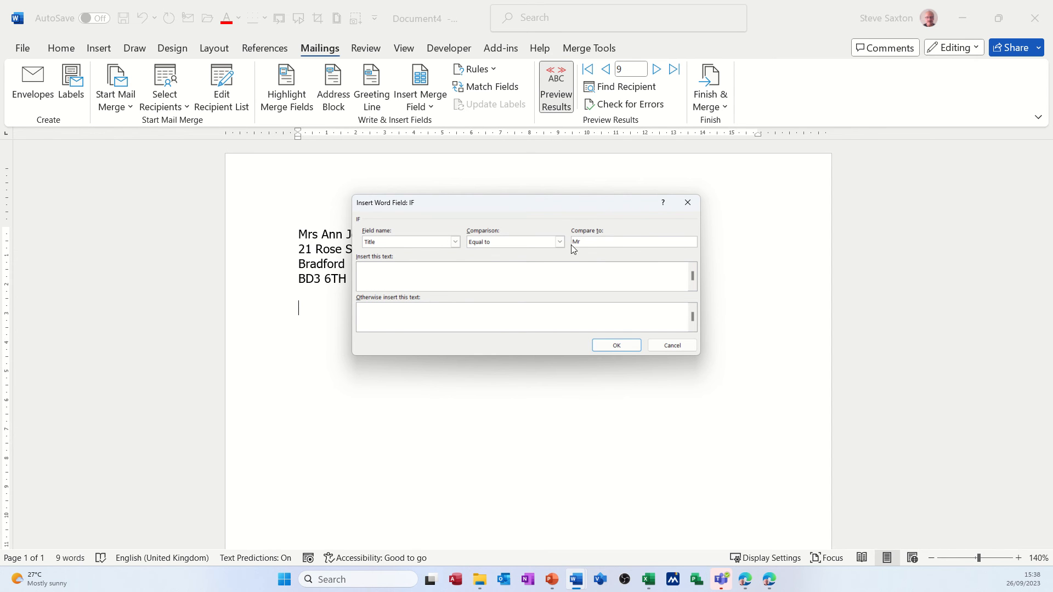
Have the rule insert "Dear Sir" when met and "Dear Madam" otherwise, add it to the letter and preview the following record
left_click(506, 271)
type("Dea")
left_click(427, 311)
type("Dear Madam")
left_click(617, 346)
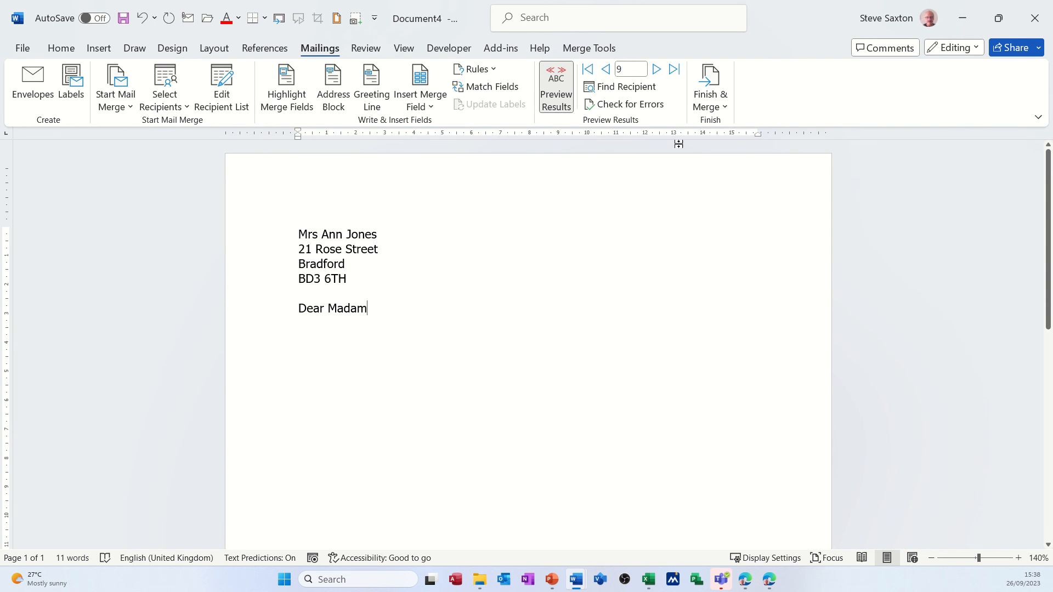
left_click(657, 72)
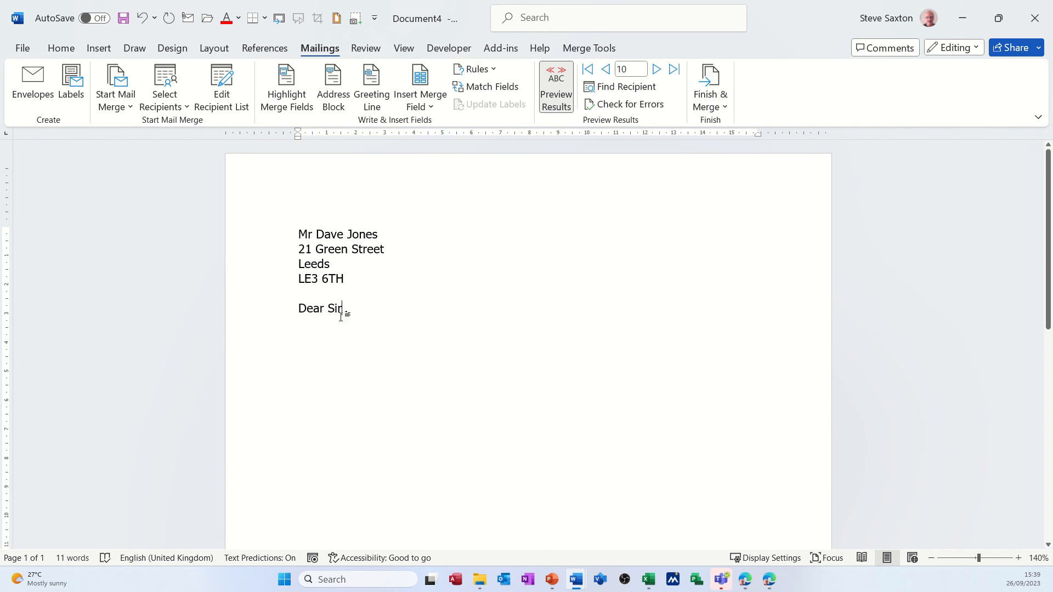
Begin a new paragraph below the salutation with "How did you like" followed by the City merge field
key("Return")
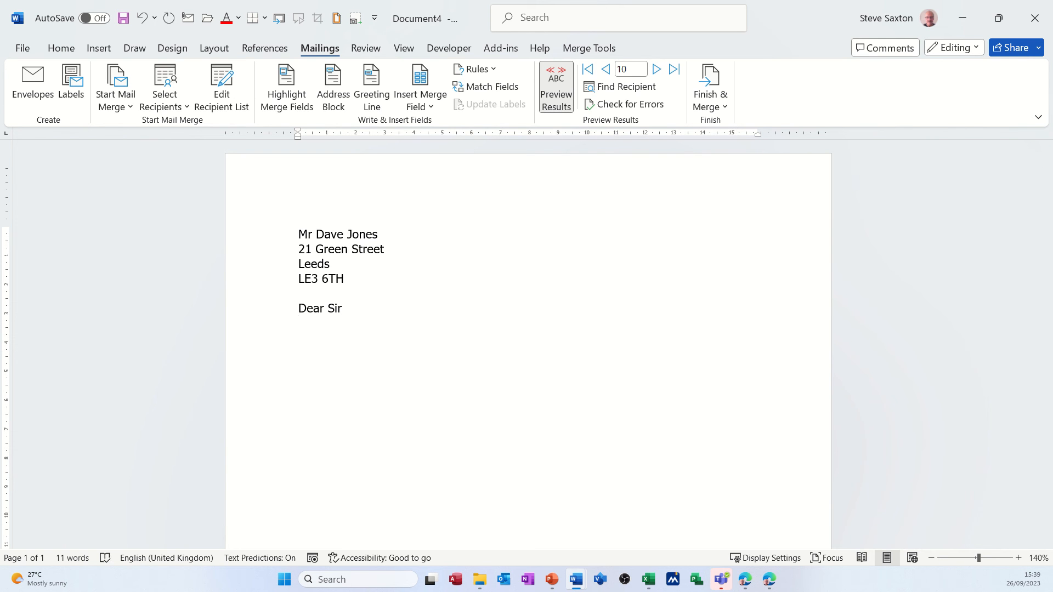
type("intr")
type("o")
key("BackSpace")
key("BackSpace")
key("BackSpace")
key("BackSpace")
key("BackSpace")
type("How did you like")
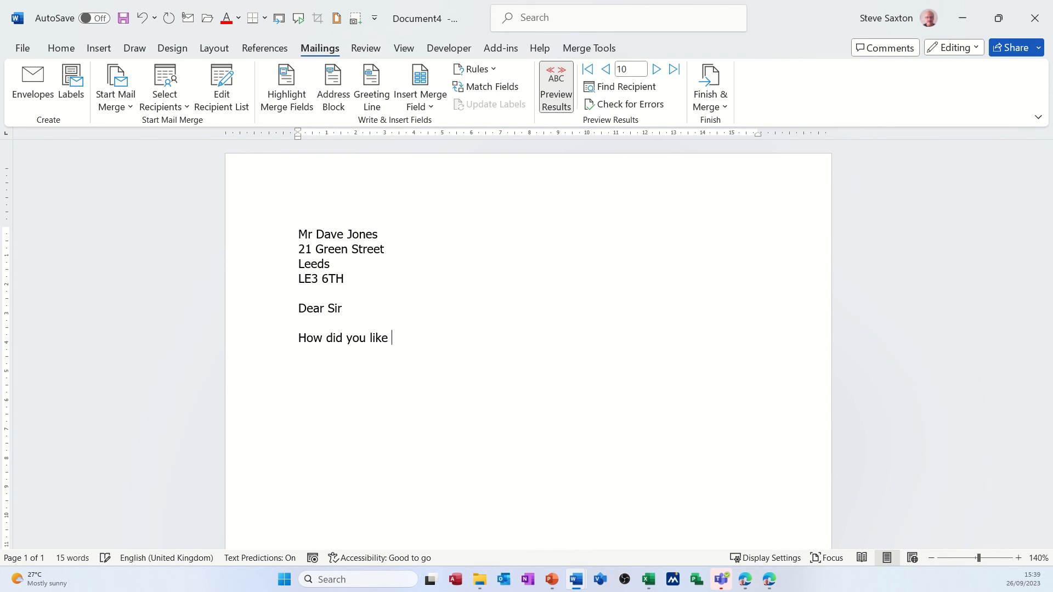
left_click(430, 107)
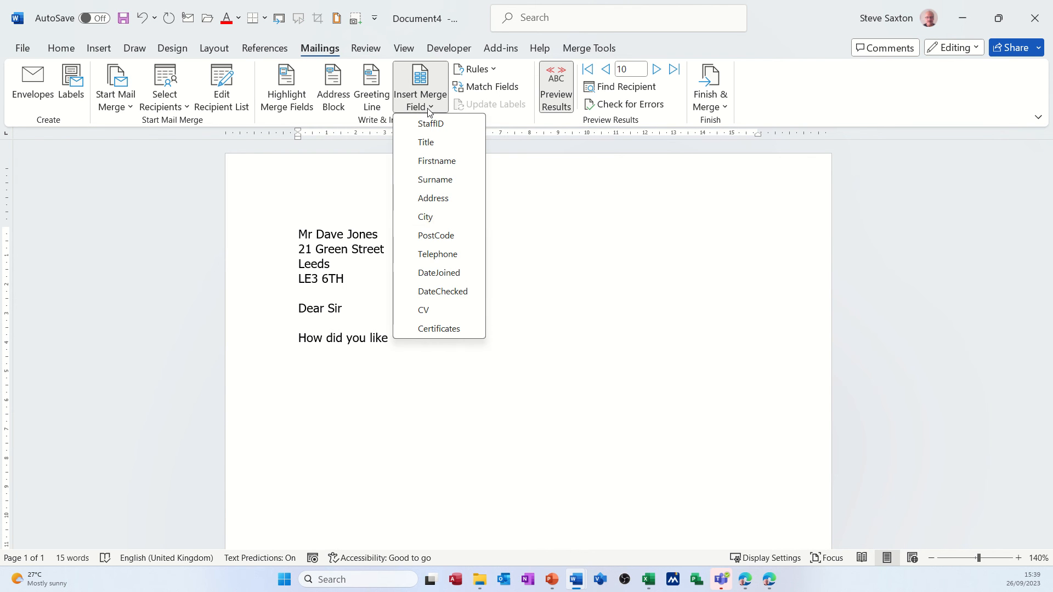
left_click(437, 218)
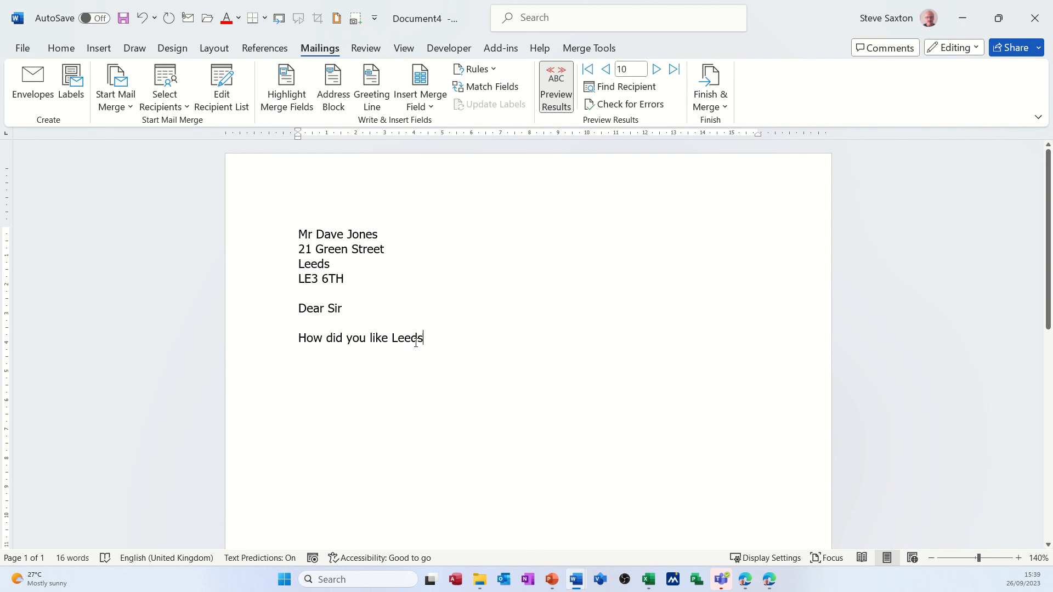
Continue the sentence after the City field with "when you returned......."
type("w")
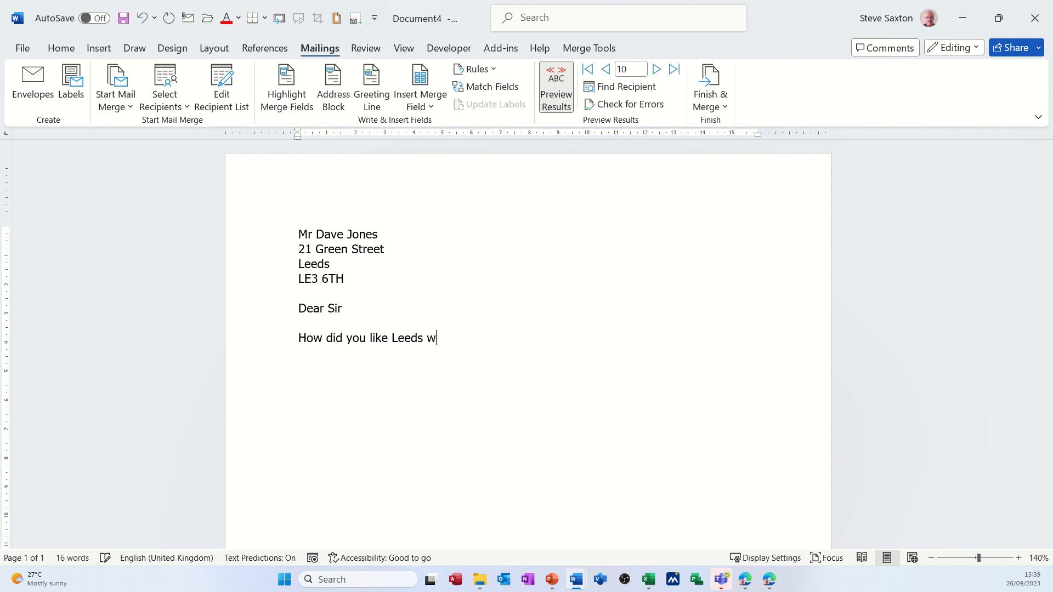
type("hen you return")
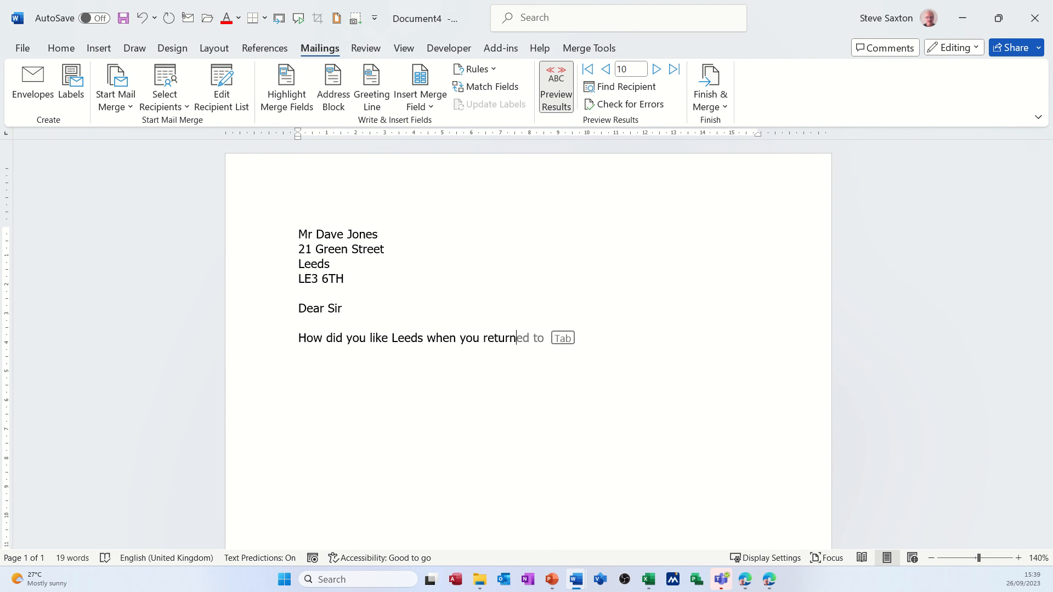
key("Tab")
key("BackSpace")
key("BackSpace")
key("BackSpace")
type(".......")
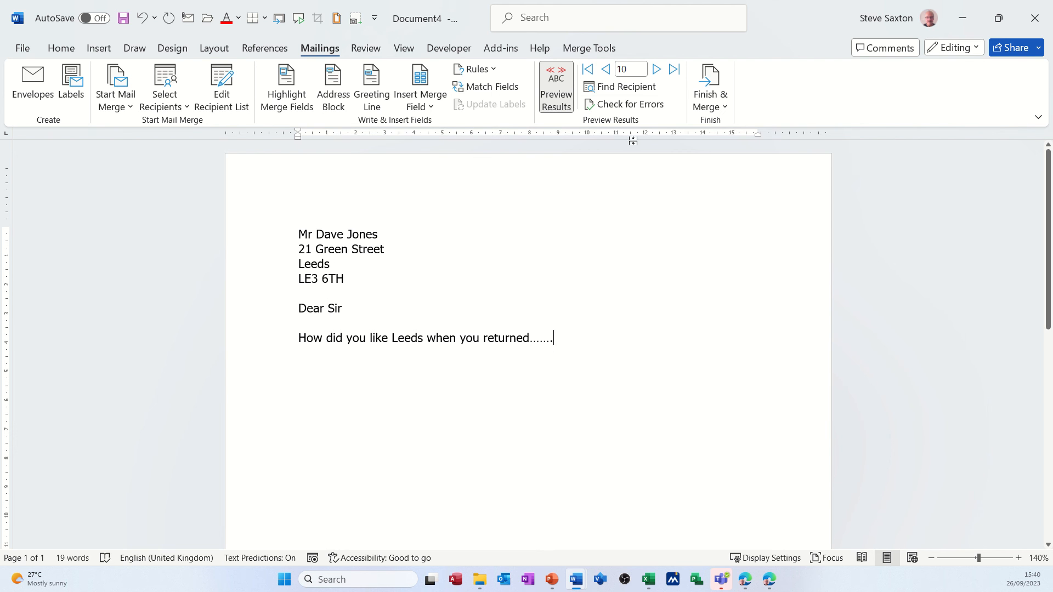
Finish the merge by generating editable individual letters for all records in a new document
left_click(711, 84)
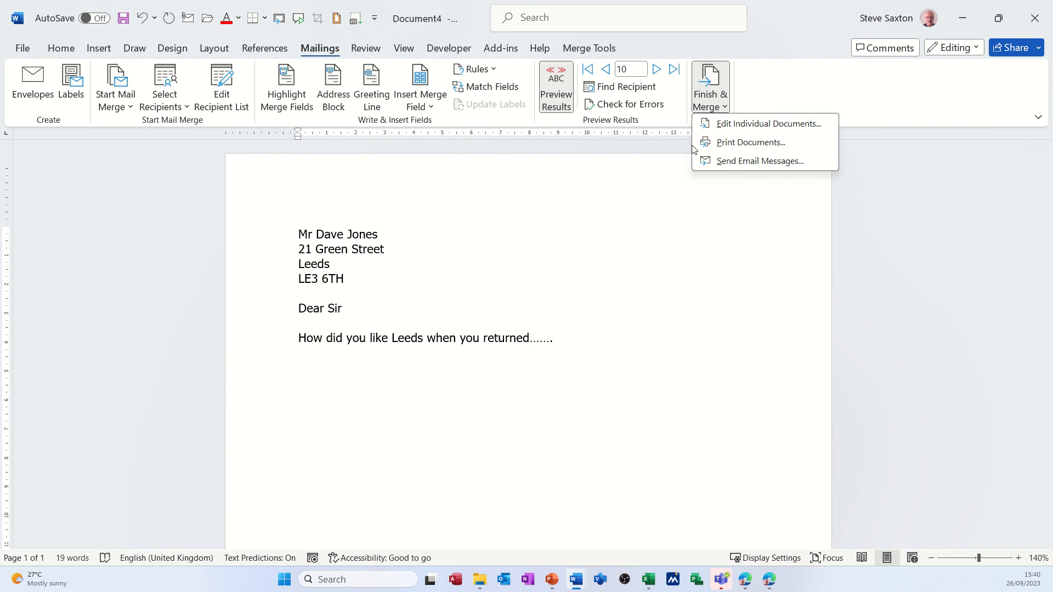
left_click(738, 130)
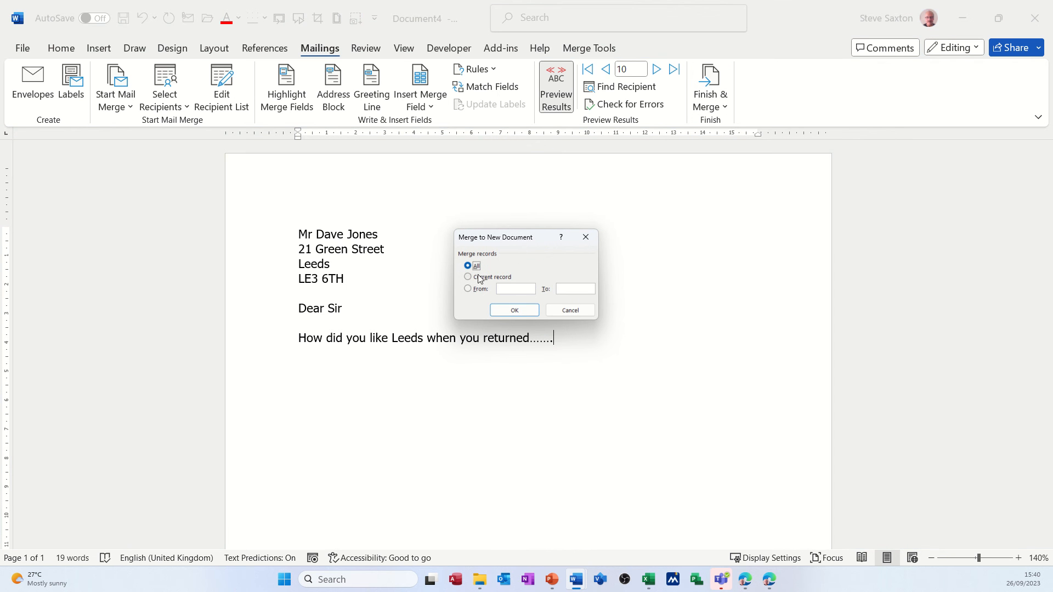
left_click(514, 310)
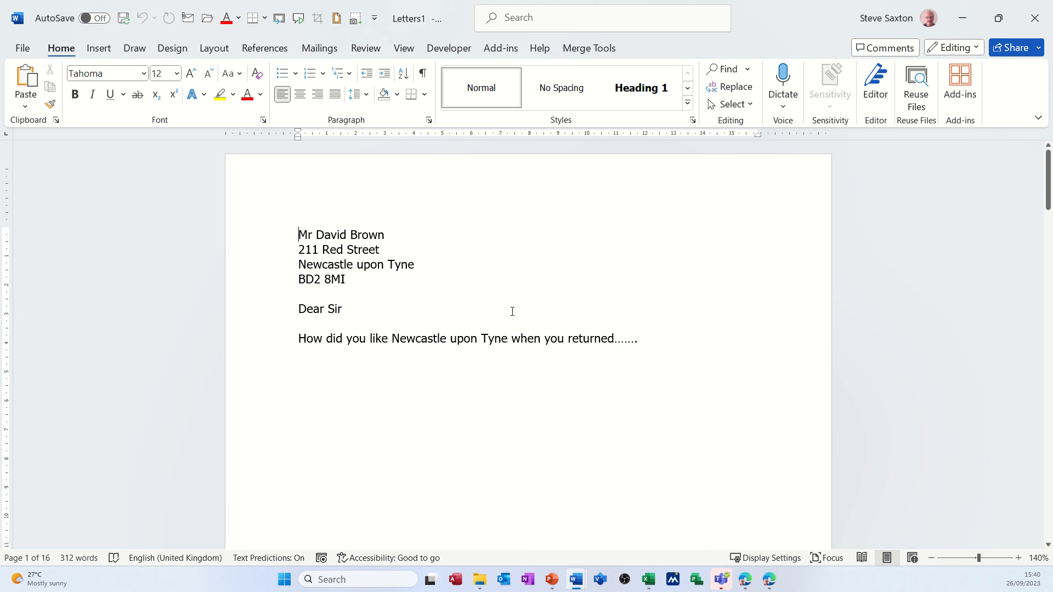
Review the merged letters zoomed out in a multiple-page view, and close the merged document without saving it
left_click(931, 558)
left_click(932, 558)
left_click(931, 558)
left_click(931, 557)
left_click(932, 558)
left_click(931, 557)
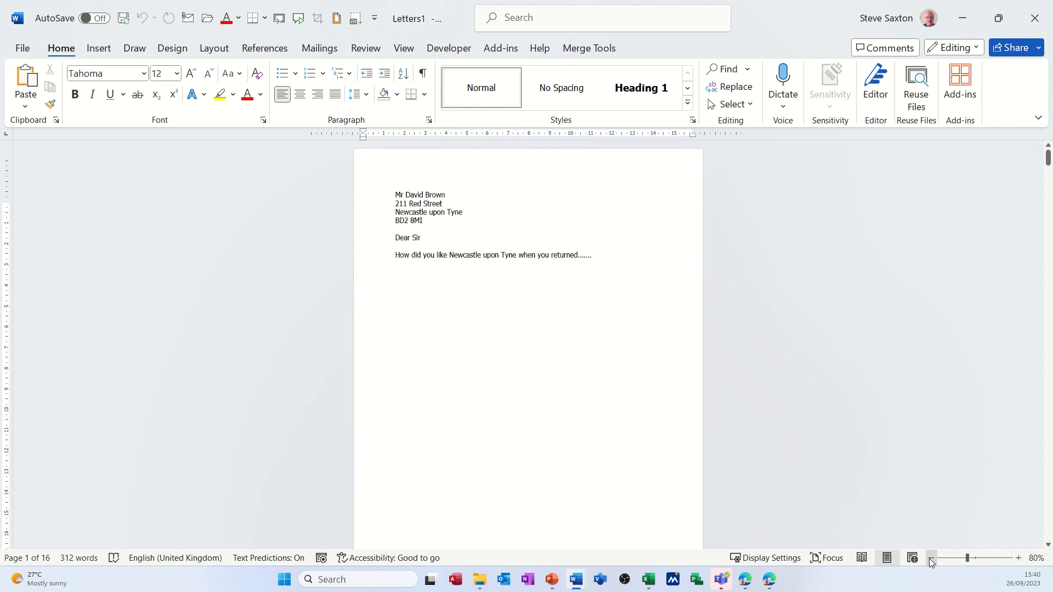
left_click(931, 557)
left_click(931, 558)
left_click(931, 558)
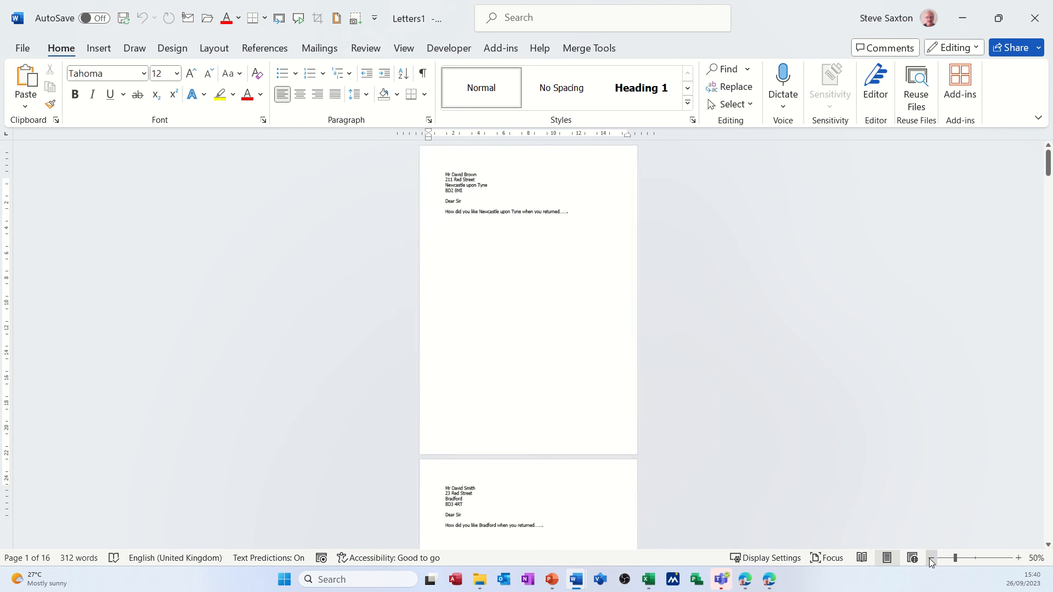
left_click(404, 48)
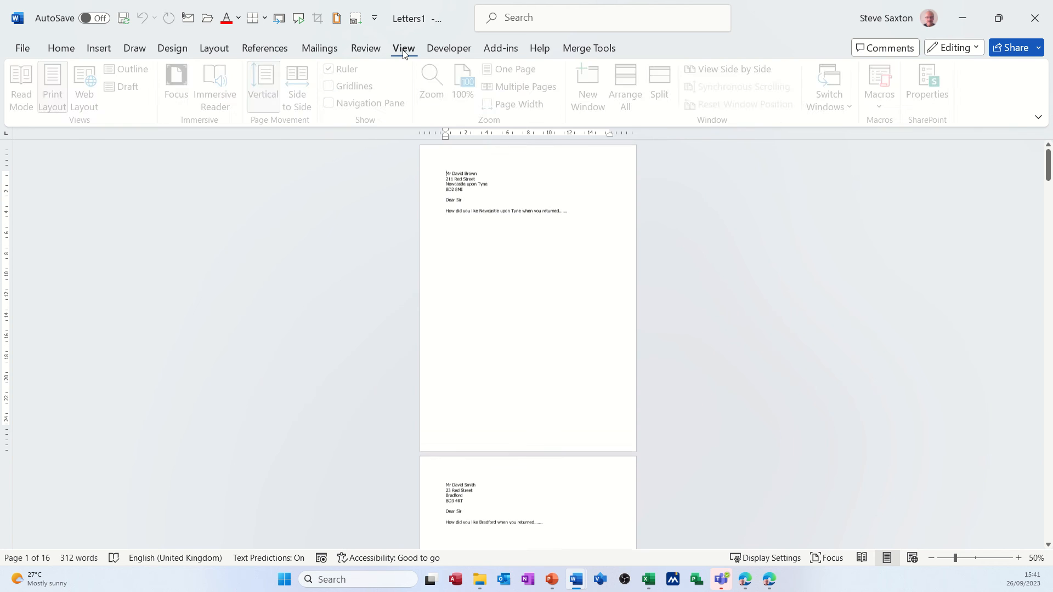
left_click(527, 90)
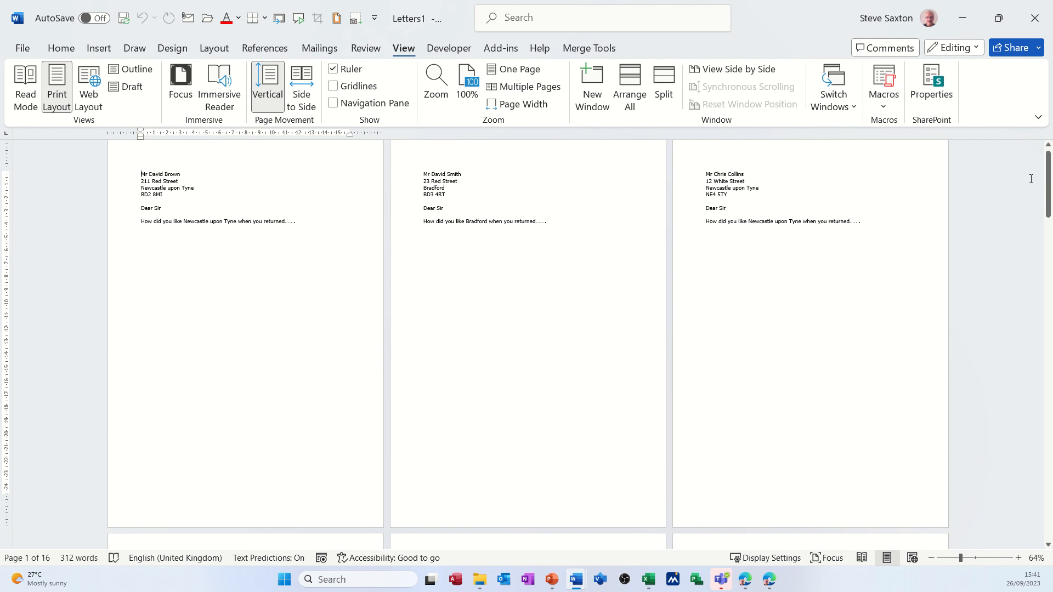
left_click_drag(1049, 183, 1050, 347)
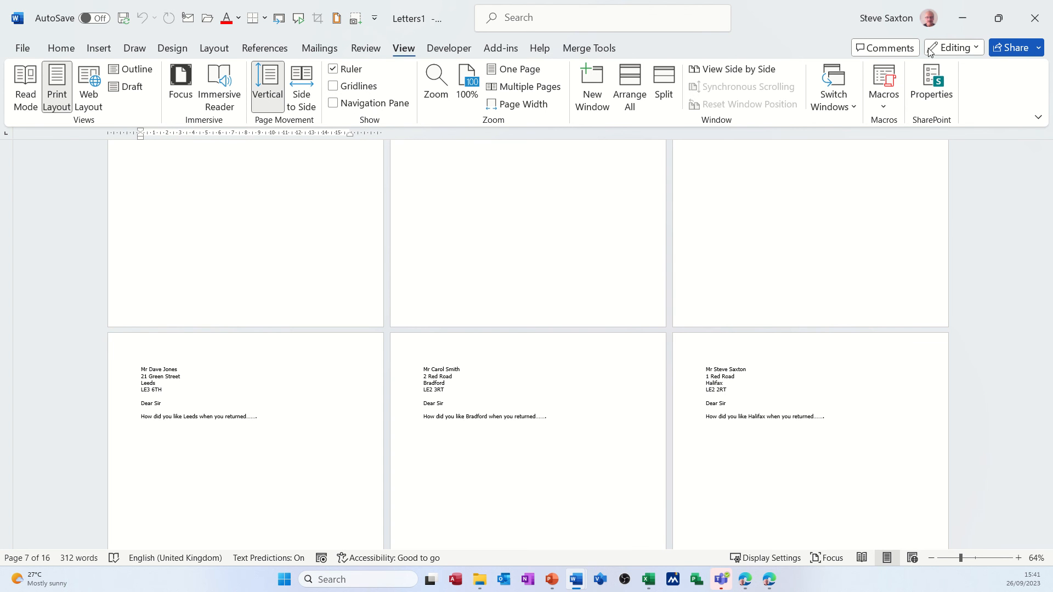
left_click(1029, 21)
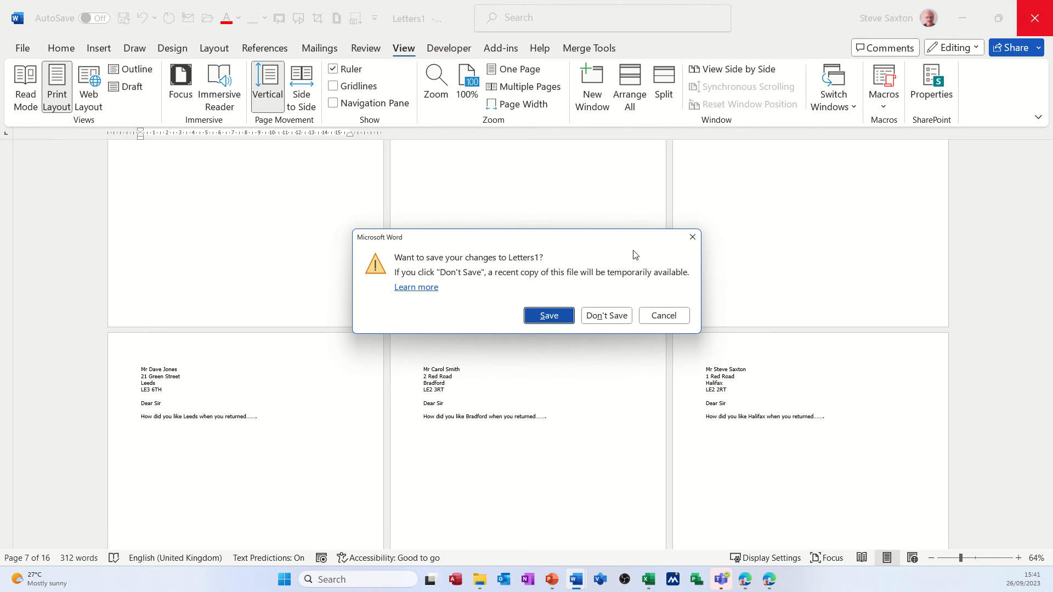
left_click(605, 315)
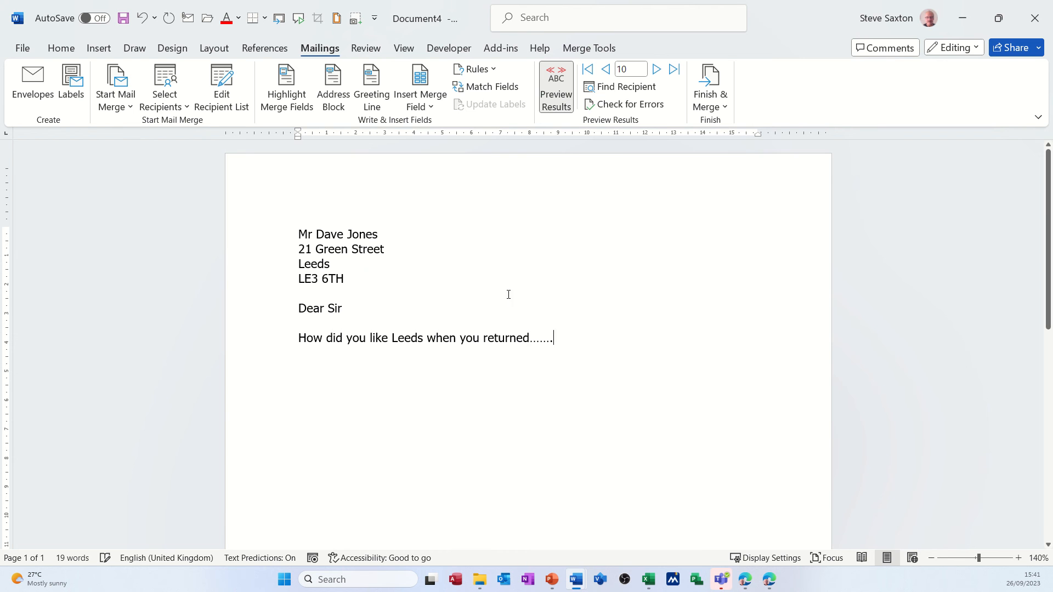
Merge all records again into a new document of individual letters
left_click(704, 105)
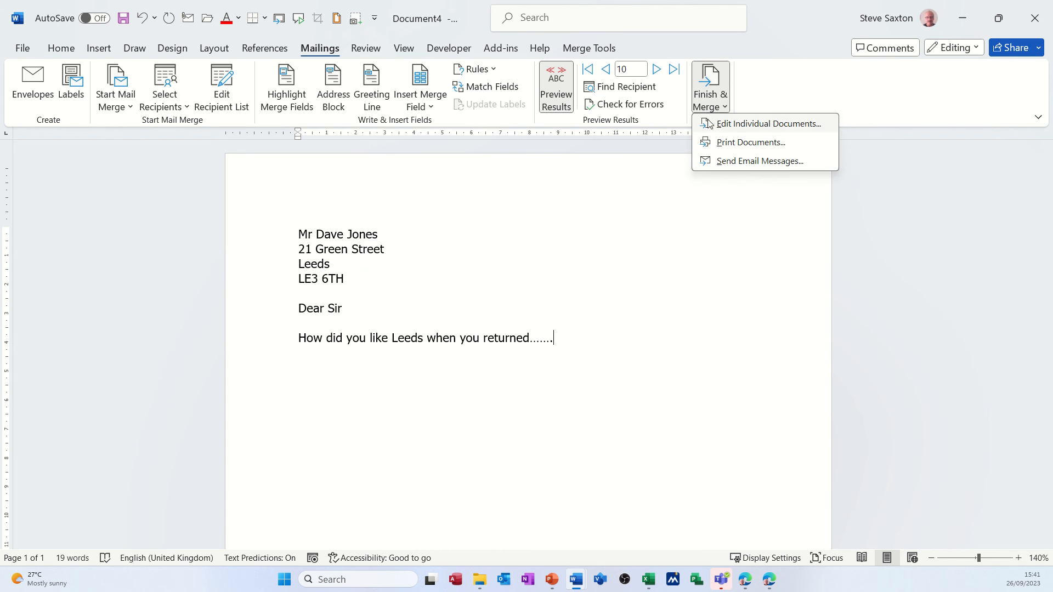
left_click(710, 124)
left_click(516, 310)
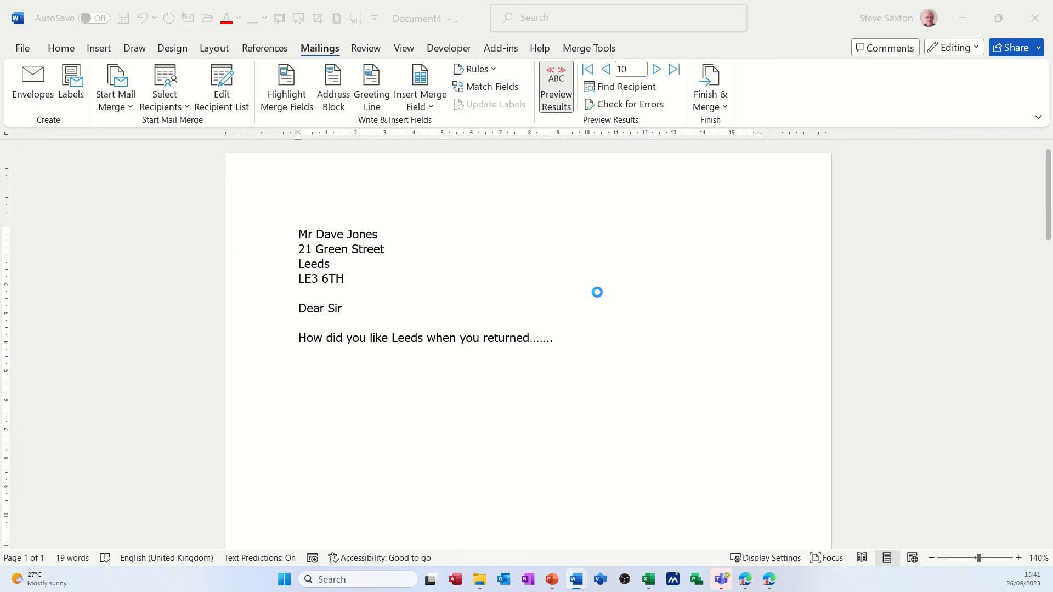